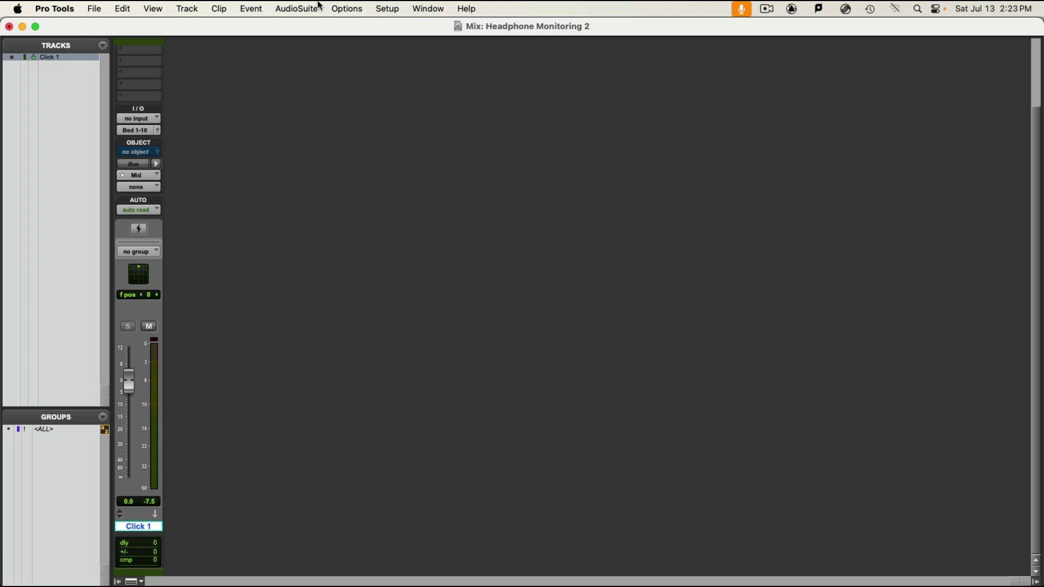
left_click(187, 8)
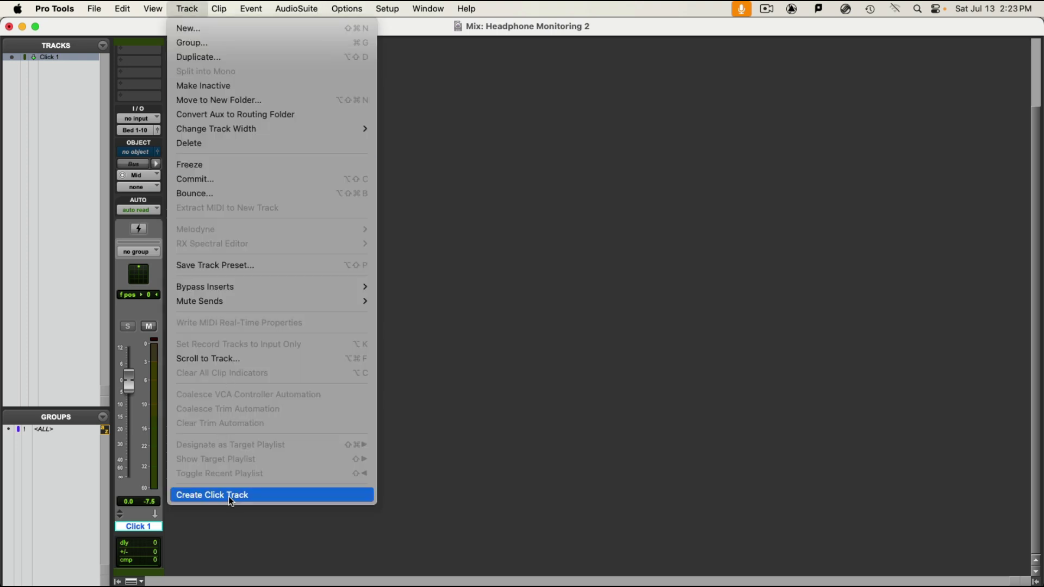
left_click(478, 410)
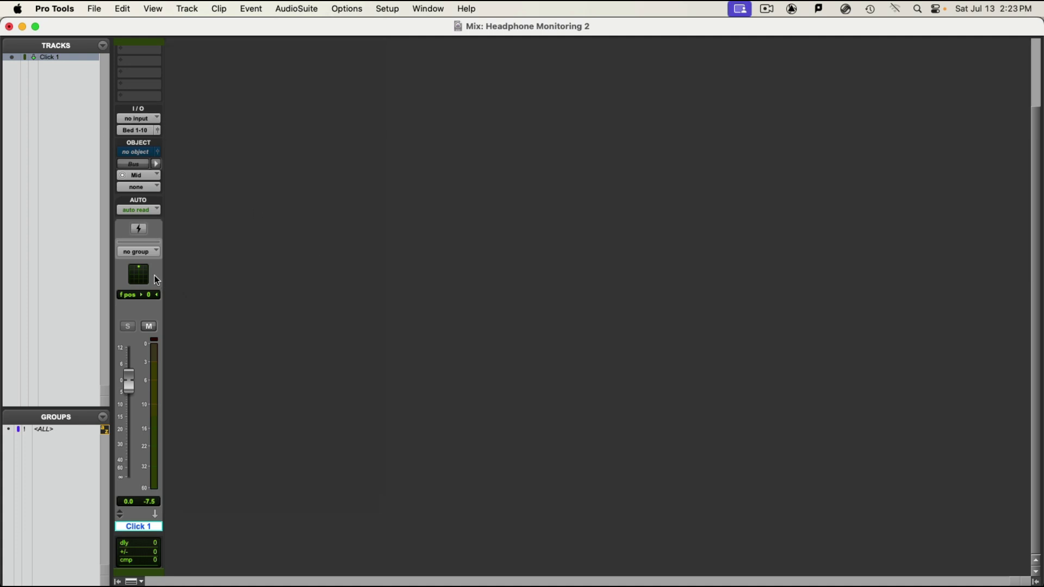
Play the session and nudge the surround panner on the Click 1 track
key("space")
mouse_move(138, 270)
left_mouse_down()
mouse_move(140, 282)
mouse_move(140, 271)
left_mouse_up()
In the Dolby Atmos Trim & Downmix settings of I/O Setup, turn off Auto for 2.0 Direct, with surround and height trims at 0 dB
left_click(392, 6)
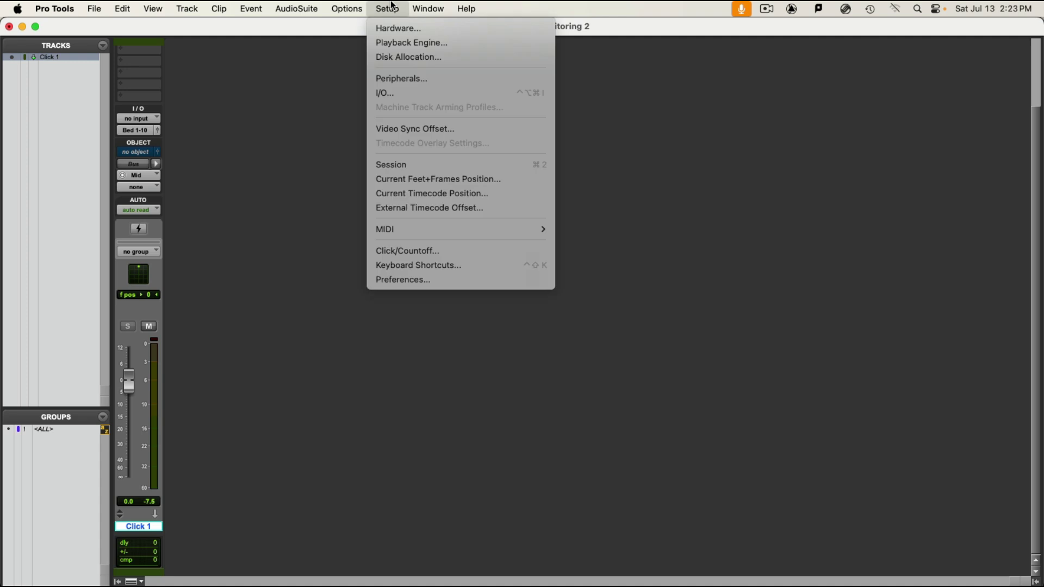
left_click(390, 92)
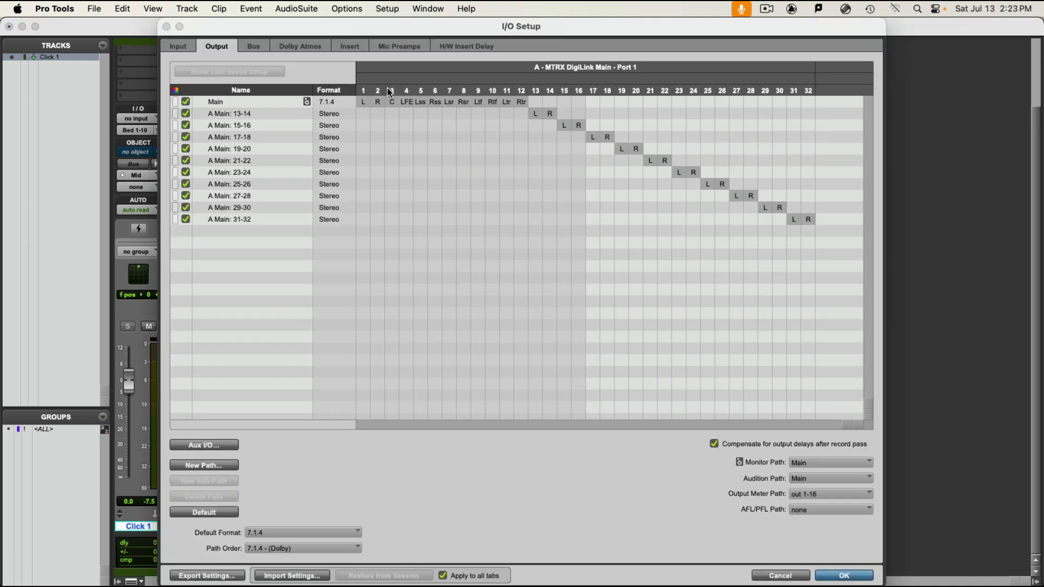
left_click(309, 48)
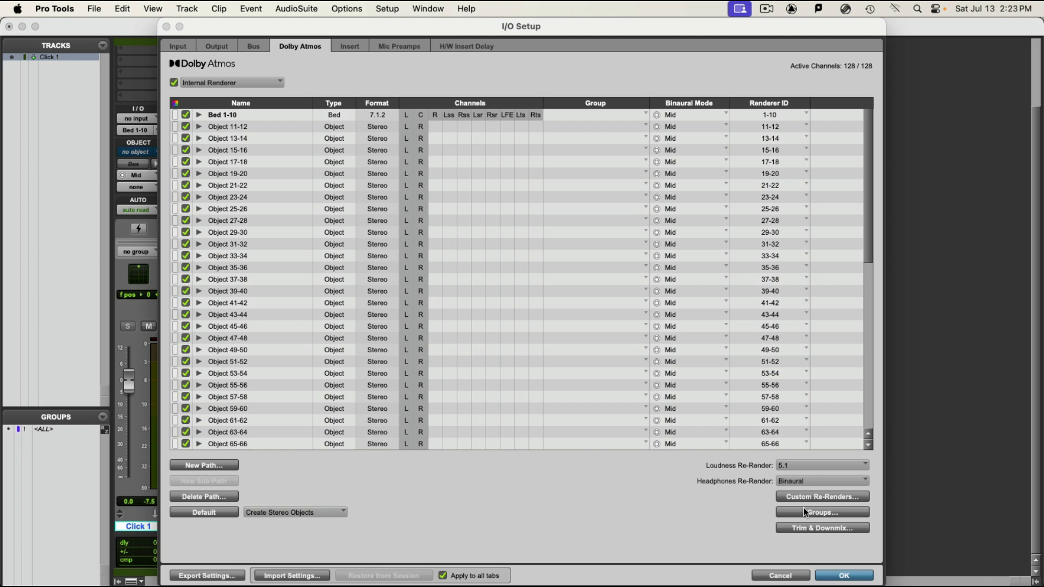
left_click(822, 529)
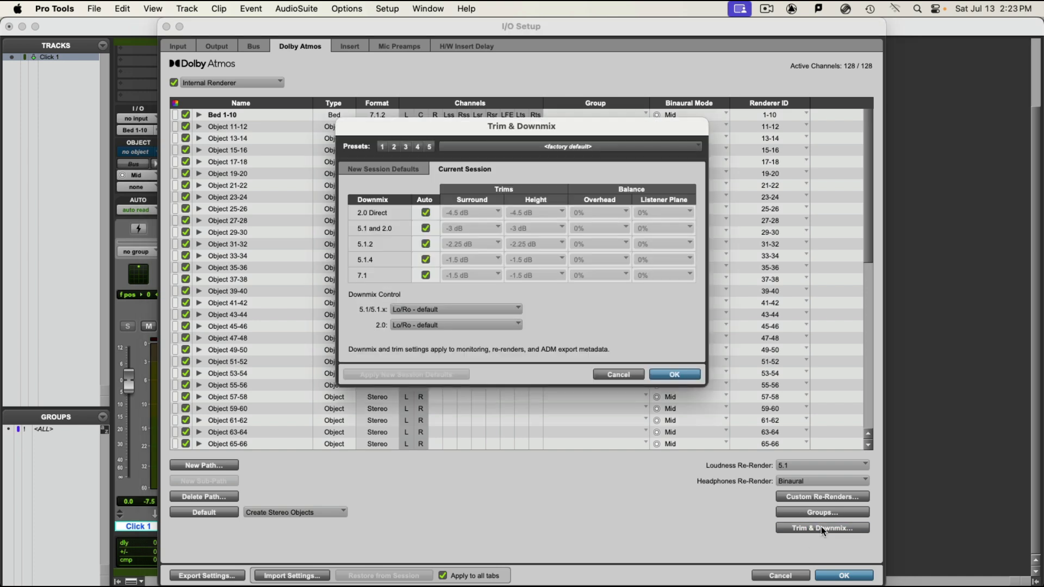
left_click(426, 213)
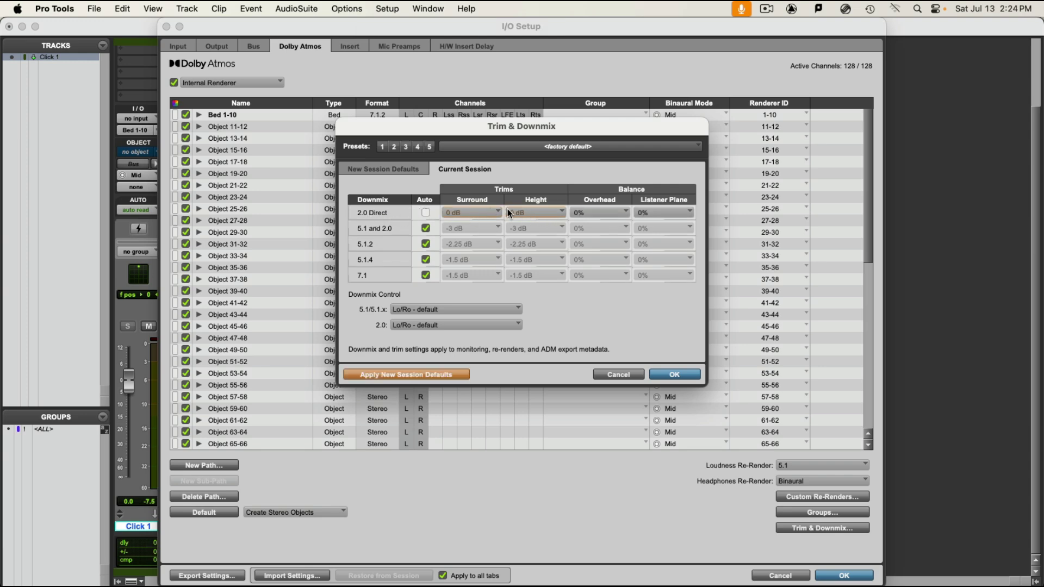
Turn off Auto for the 7.1 downmix, set its surround and height trims to 0 dB, and accept the Trim & Downmix settings
left_click(425, 275)
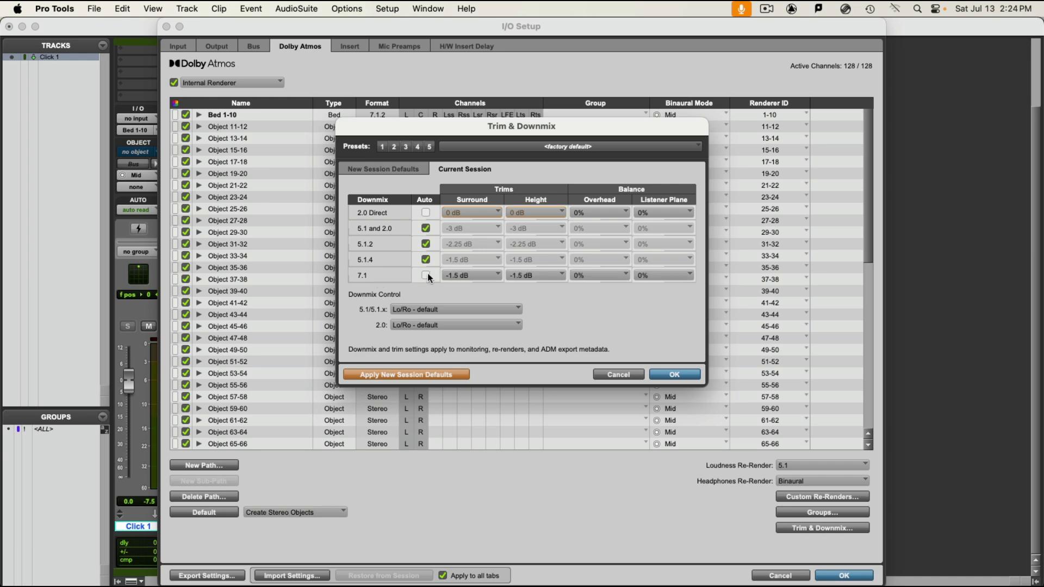
left_click(470, 275)
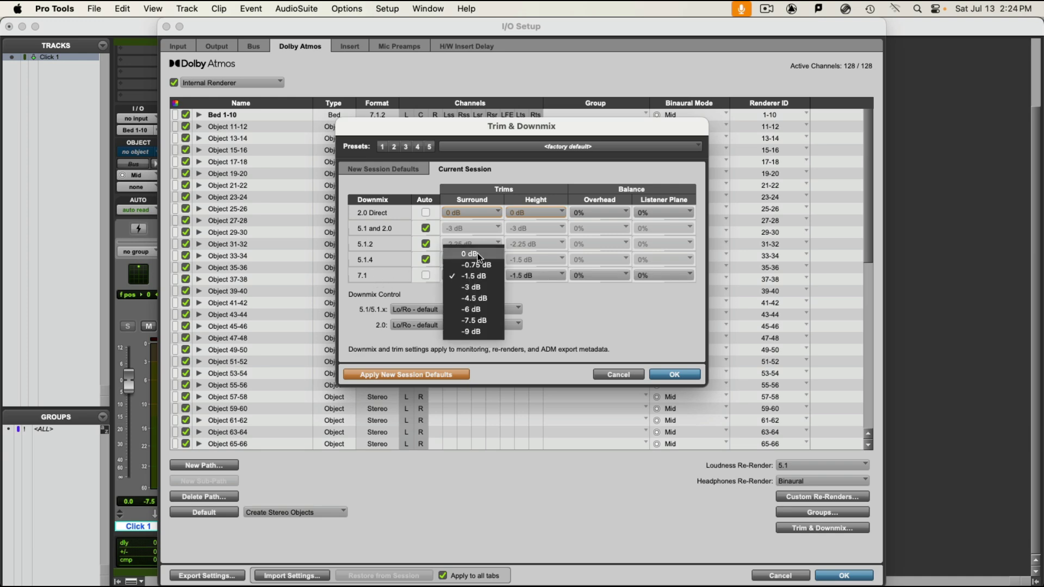
left_click(480, 252)
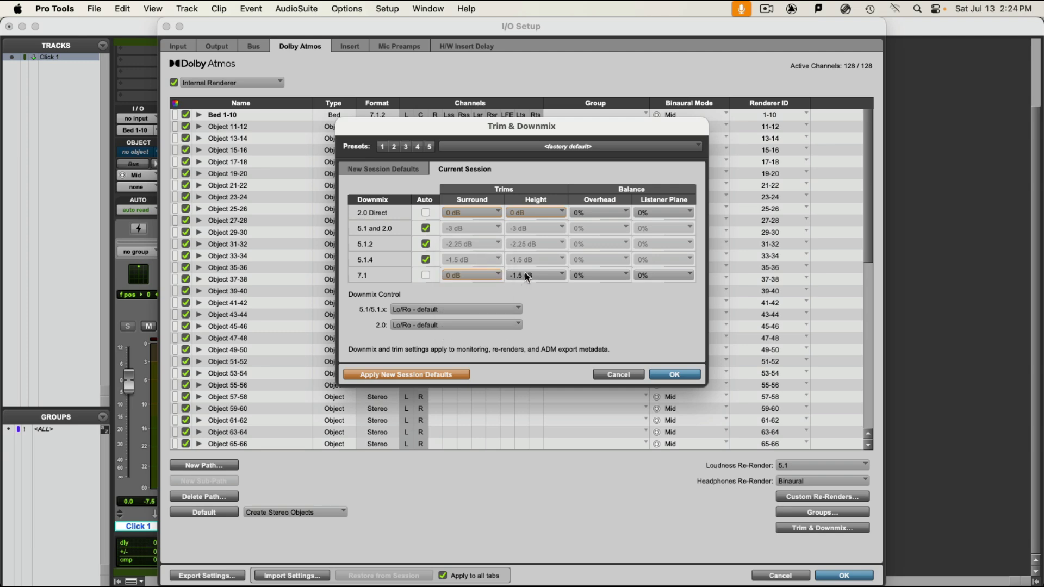
left_click(527, 275)
left_click(531, 250)
left_click(687, 376)
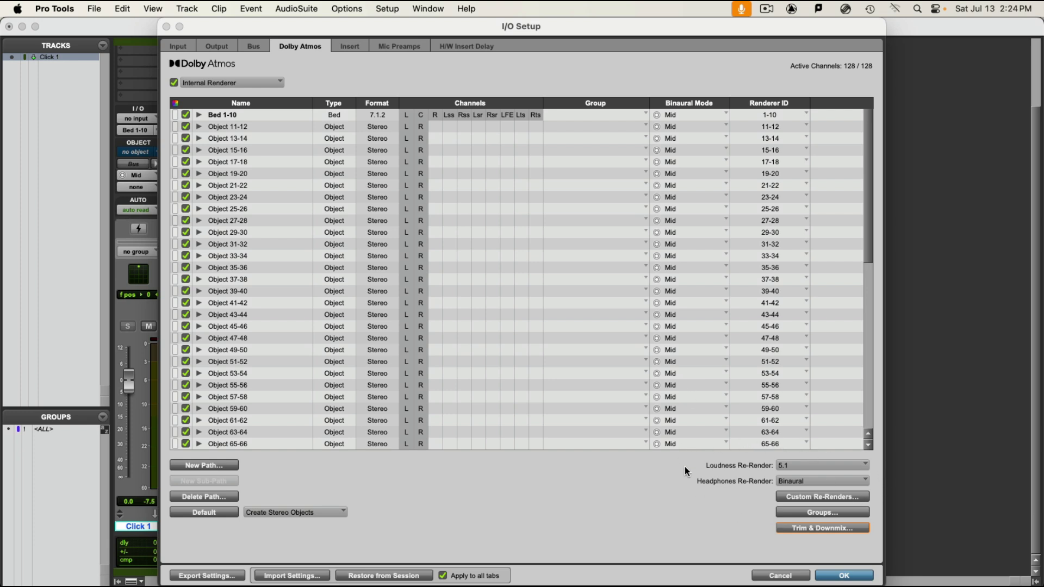
Select Binaural as the Headphones Re-Render format
left_click(803, 482)
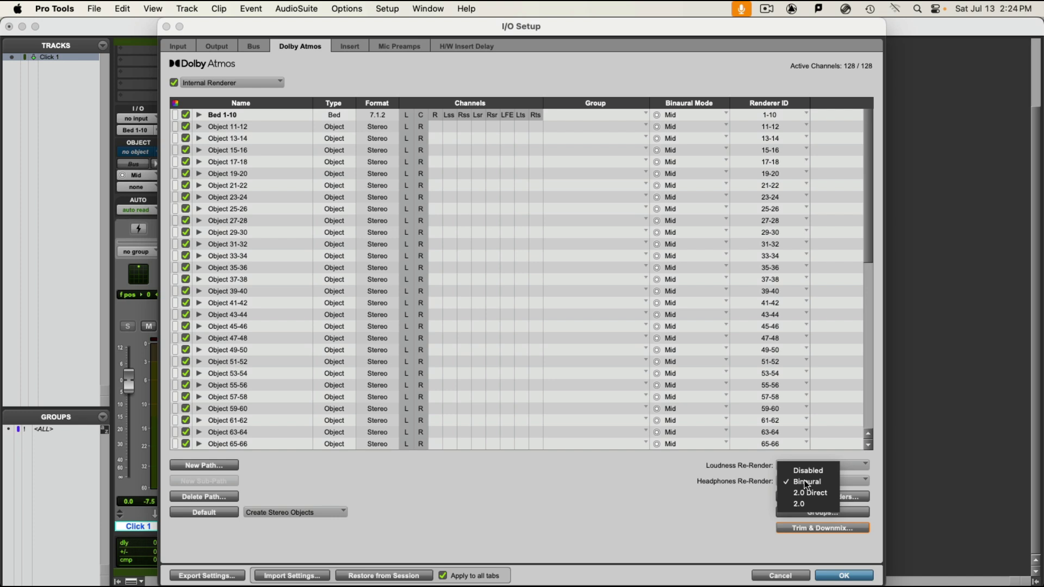
left_click(803, 480)
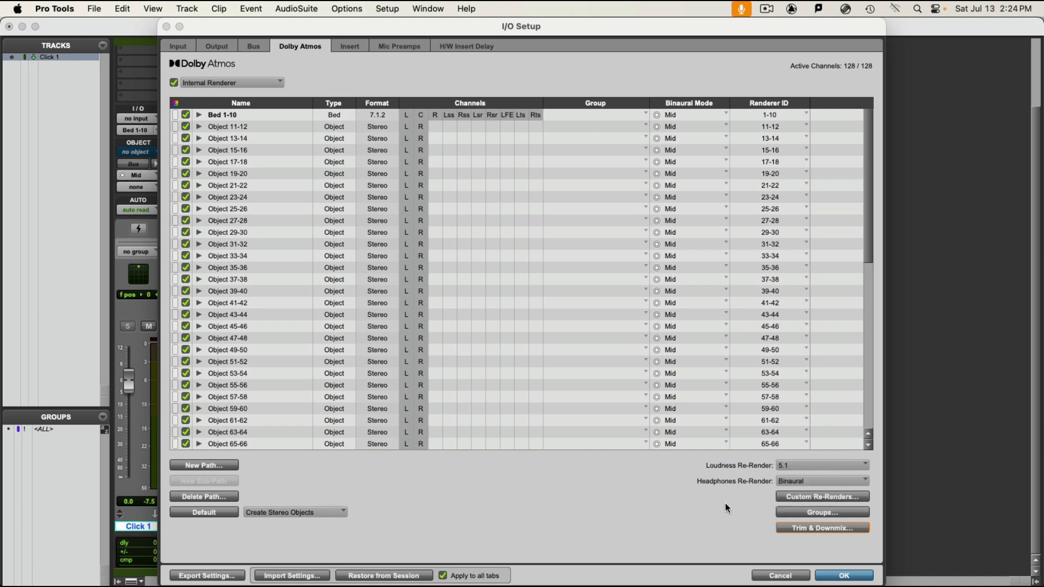
Create a live custom re-render named 7.1.4 with the 7.1.4 format
left_click(829, 496)
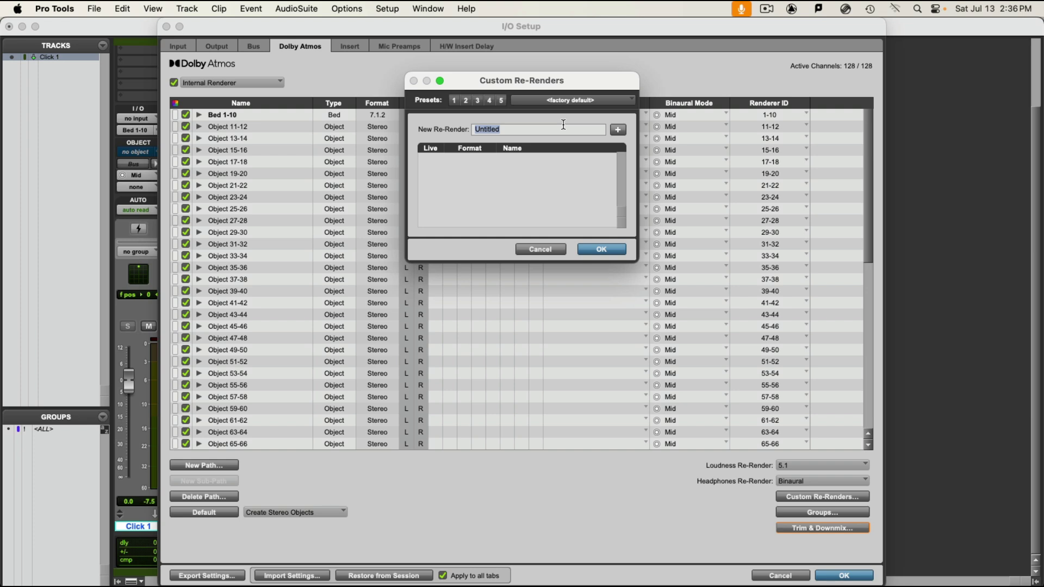
type("7.1.4")
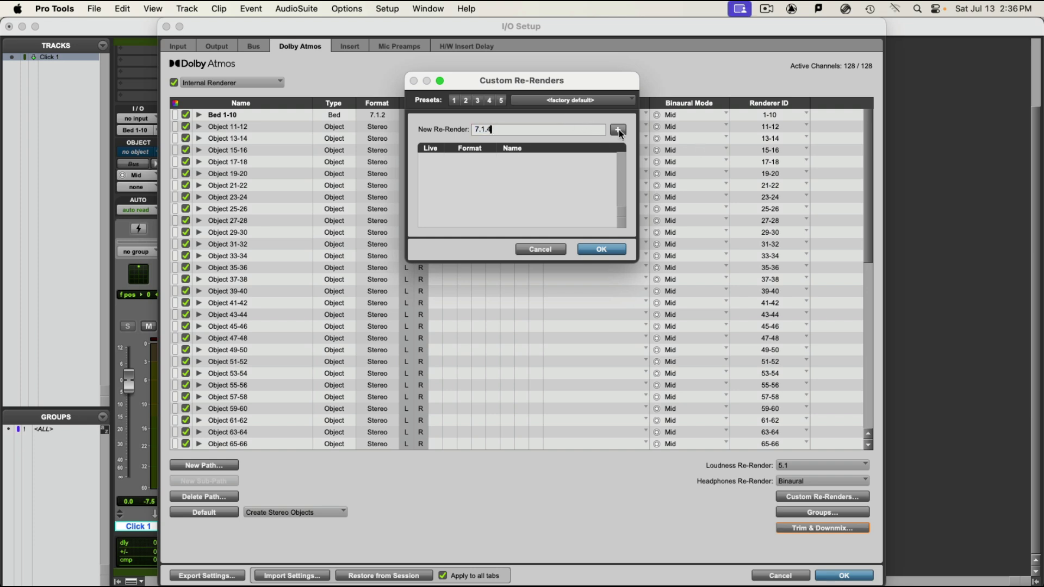
left_click(618, 129)
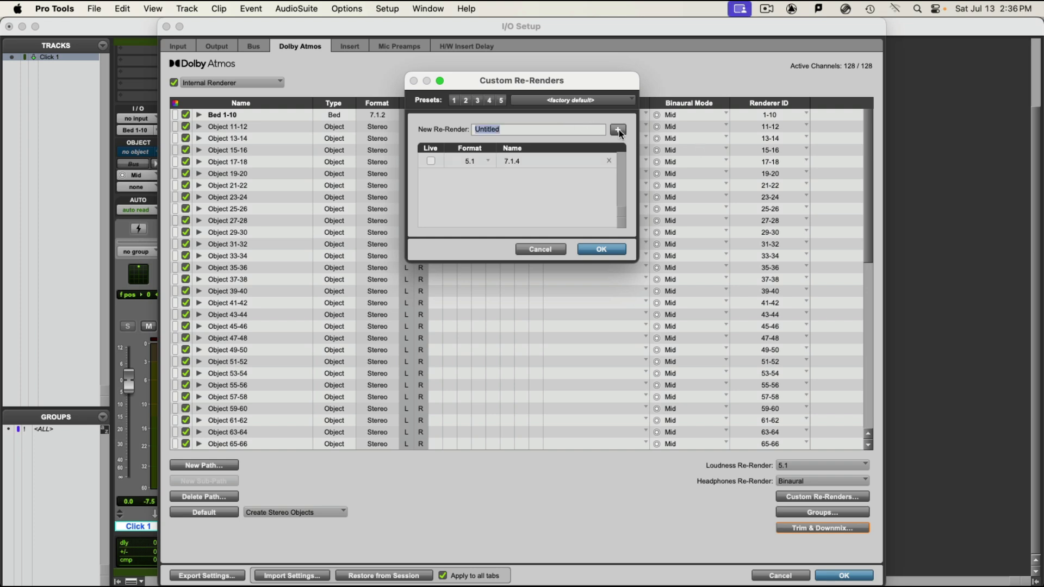
left_click(431, 161)
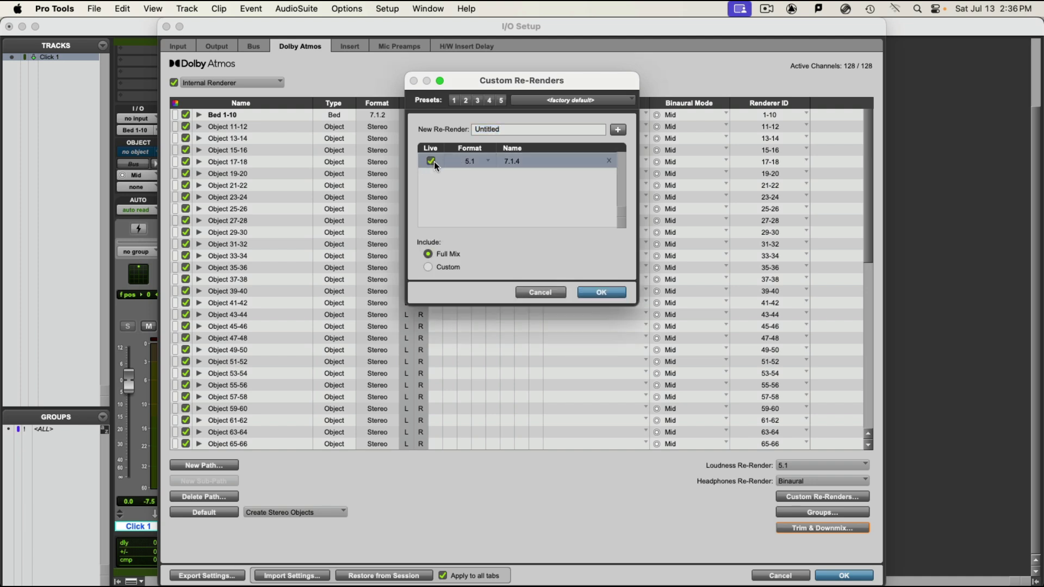
left_click(488, 161)
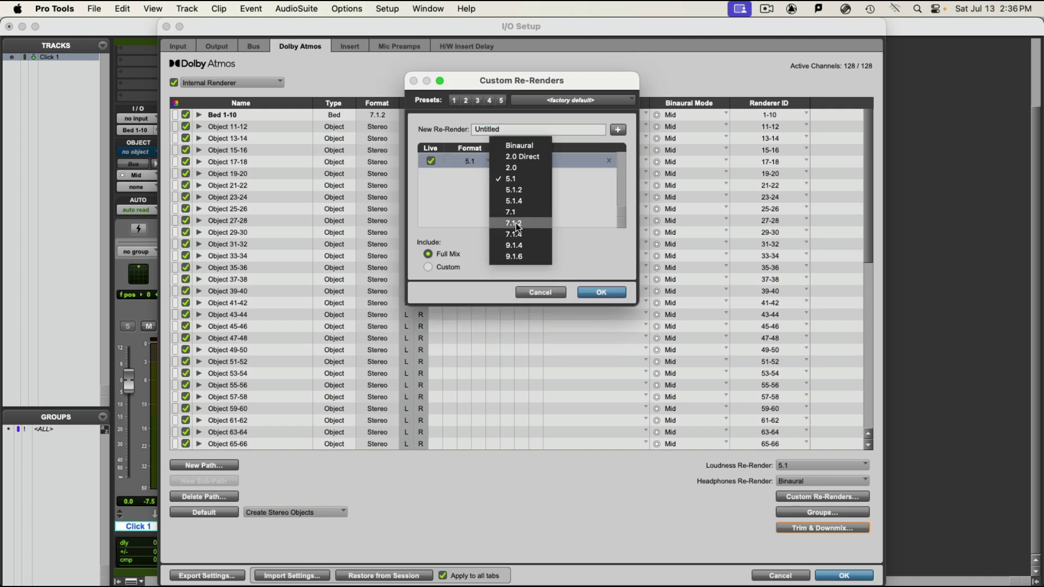
left_click(528, 234)
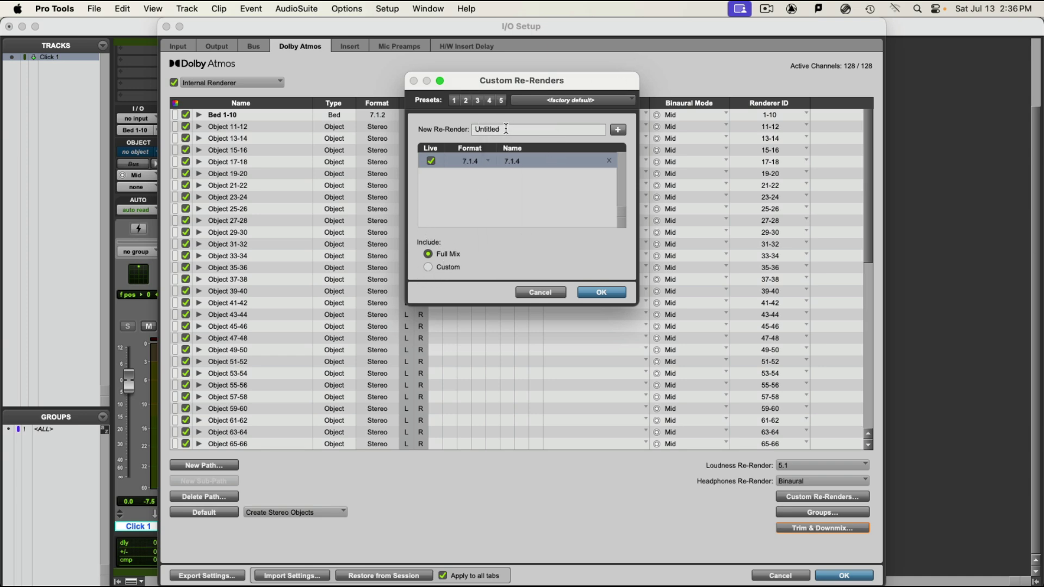
Add a custom re-render named 2.0 and remove the surplus Untitled entry
left_click(477, 129)
left_click_drag(477, 129, 512, 132)
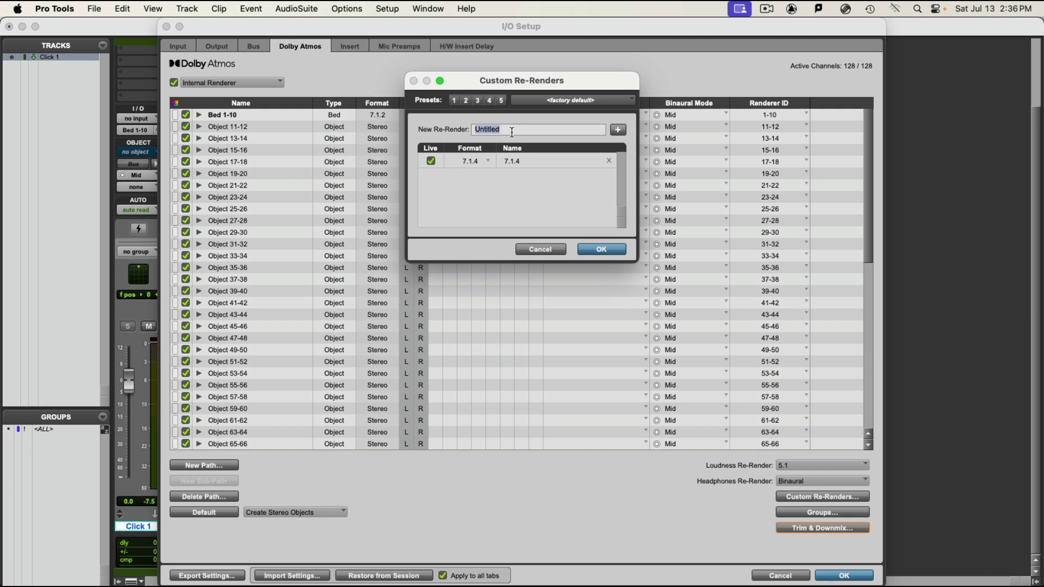
type("2.0")
left_click(618, 131)
left_click(619, 130)
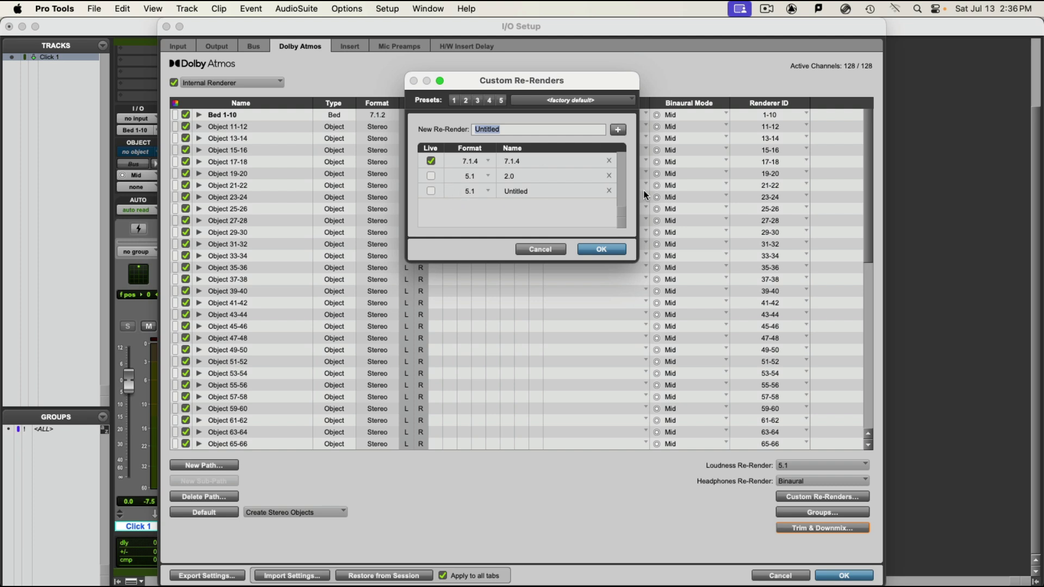
left_click(610, 191)
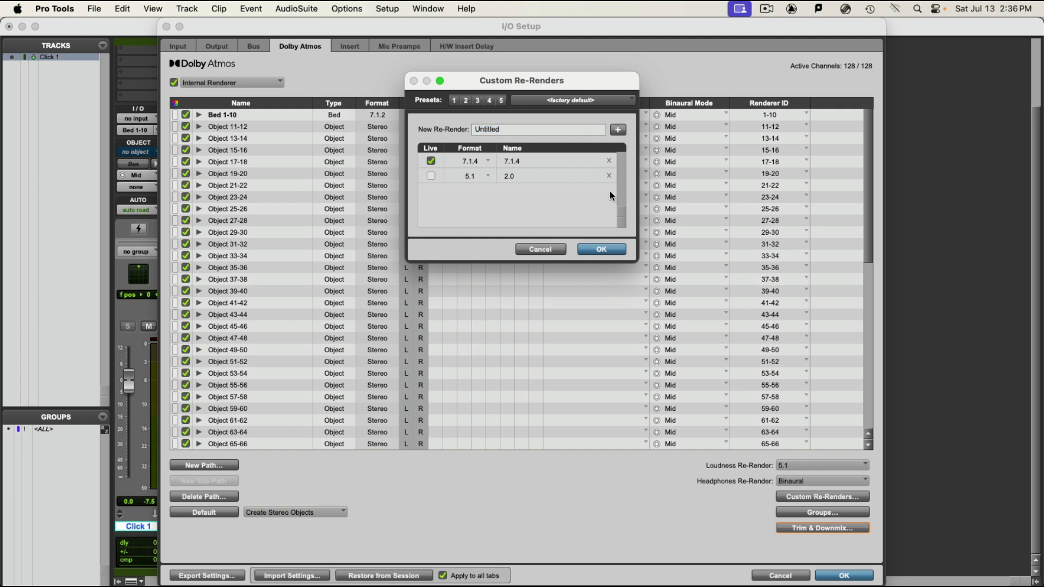
Make the 2.0 re-render live with the 2.0 Direct format and accept the custom re-renders
left_click(432, 176)
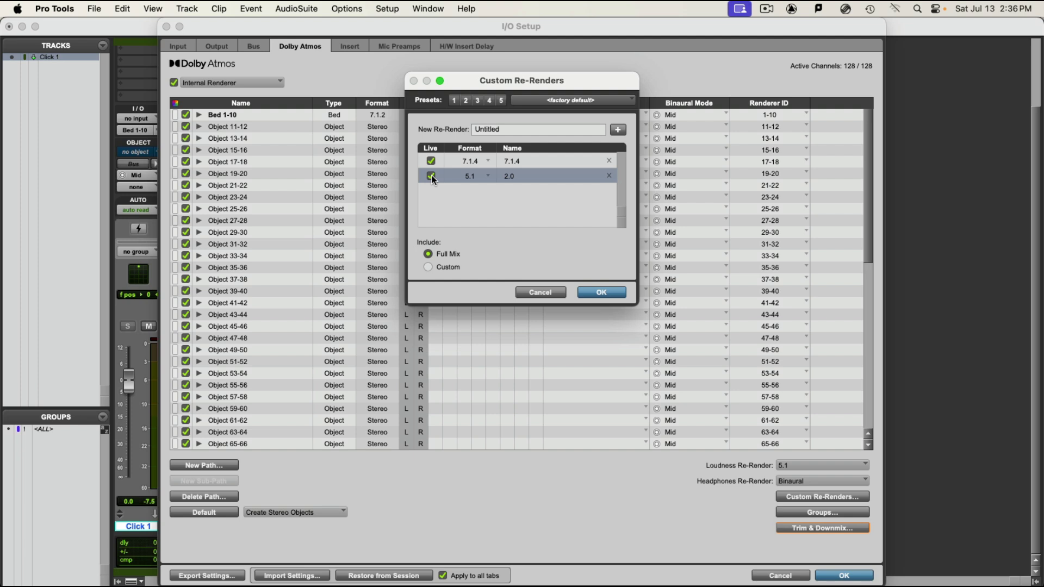
left_click(488, 175)
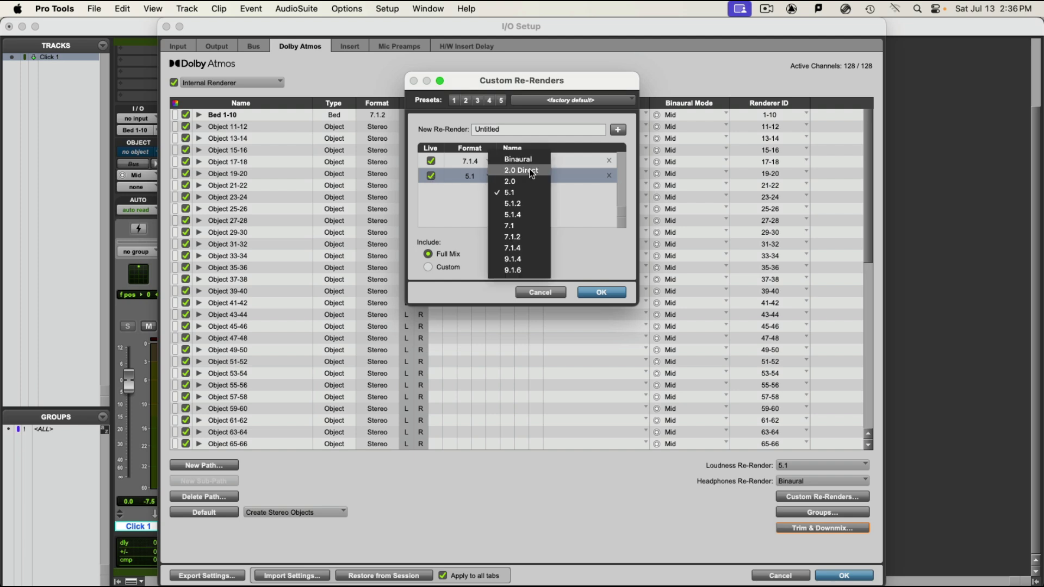
left_click(533, 172)
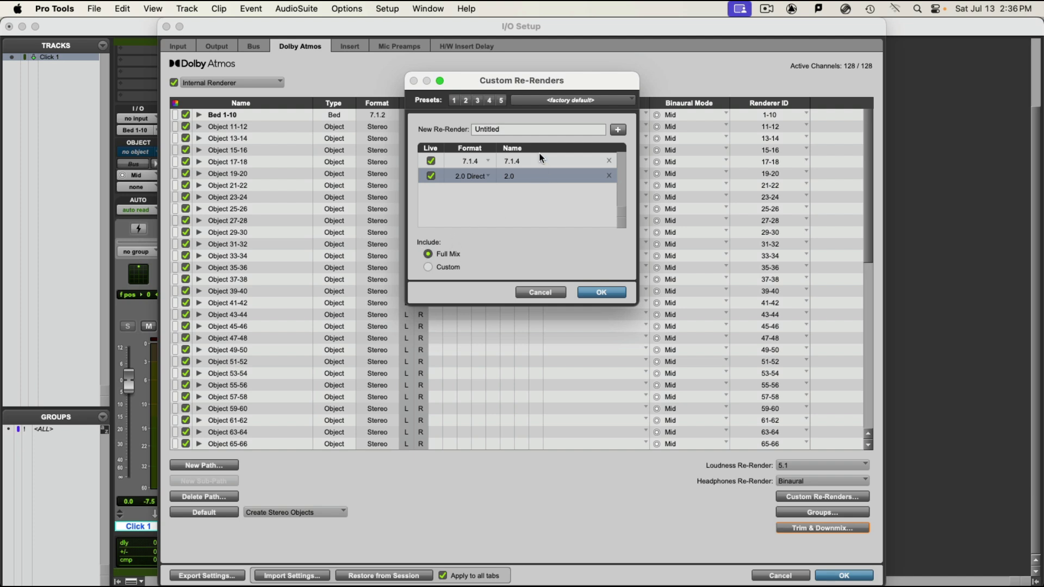
left_click(602, 293)
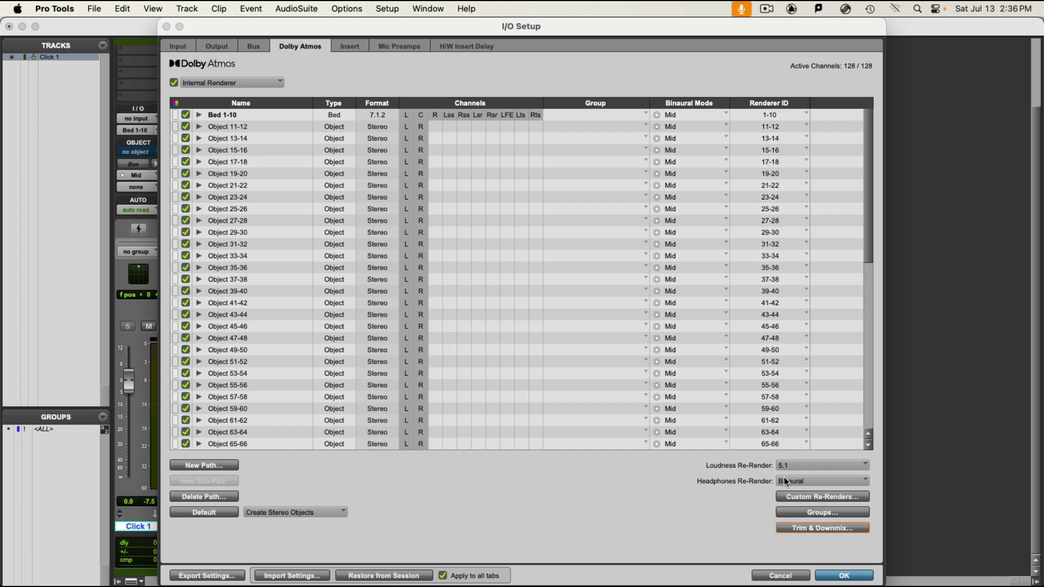
Enable Binaural Renderer Link as an Aux I/O output device for the session's output paths
left_click(223, 50)
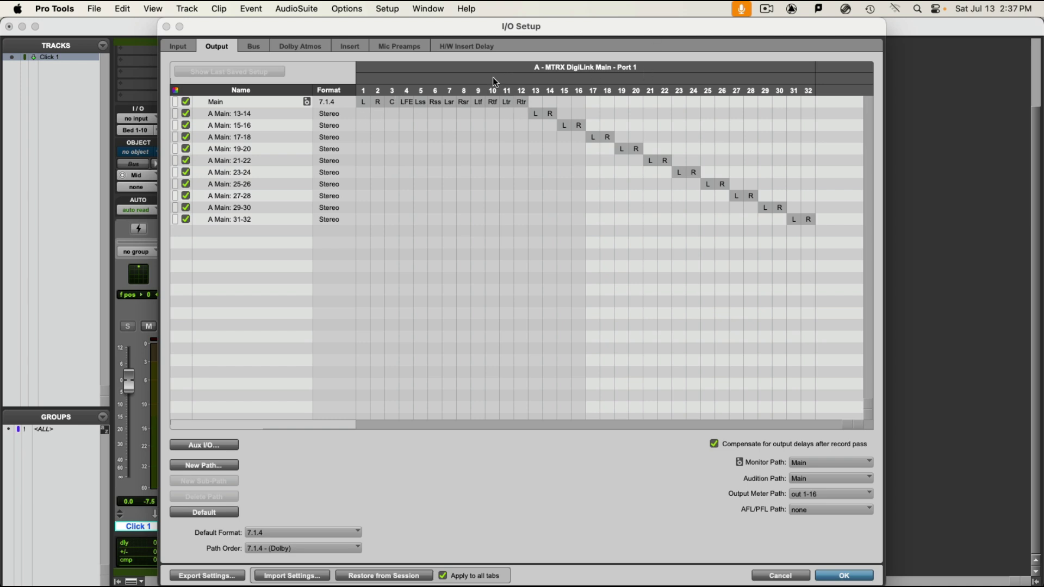
left_click(204, 445)
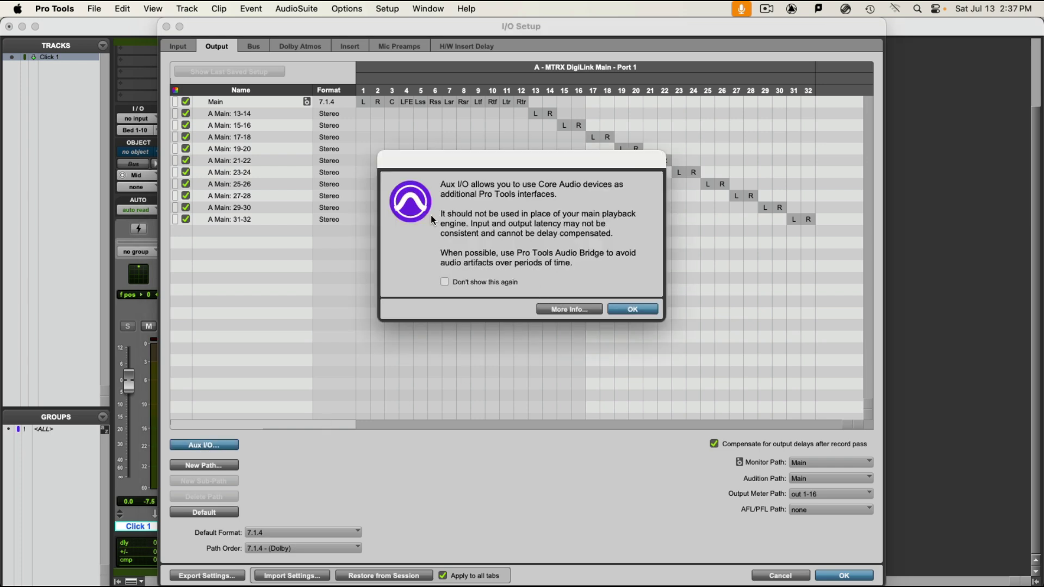
left_click(645, 311)
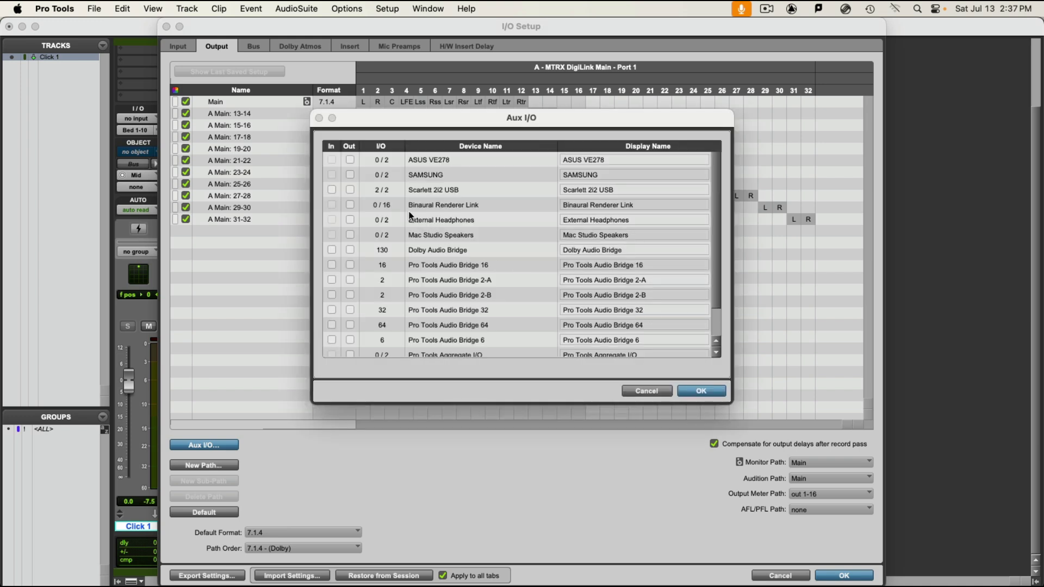
left_click(350, 205)
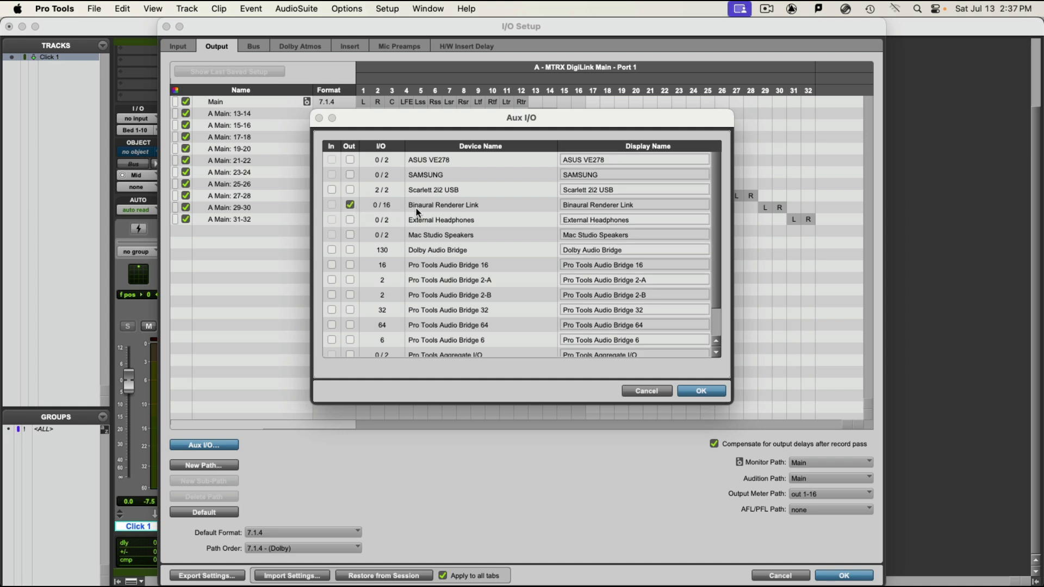
left_click(703, 391)
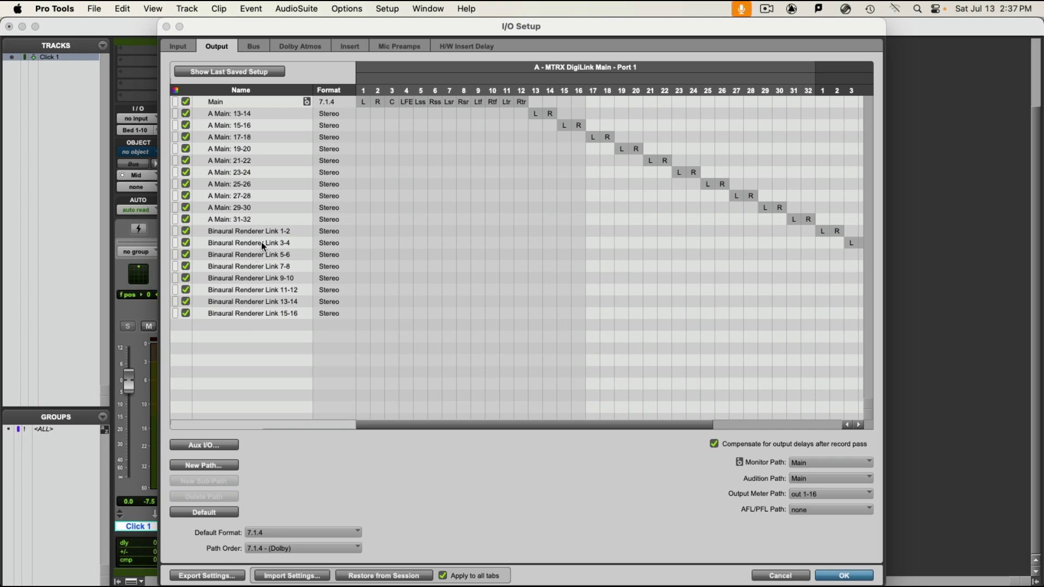
Delete the Binaural Renderer Link output paths from 3-4 through 11-12
left_click_drag(261, 242, 292, 293)
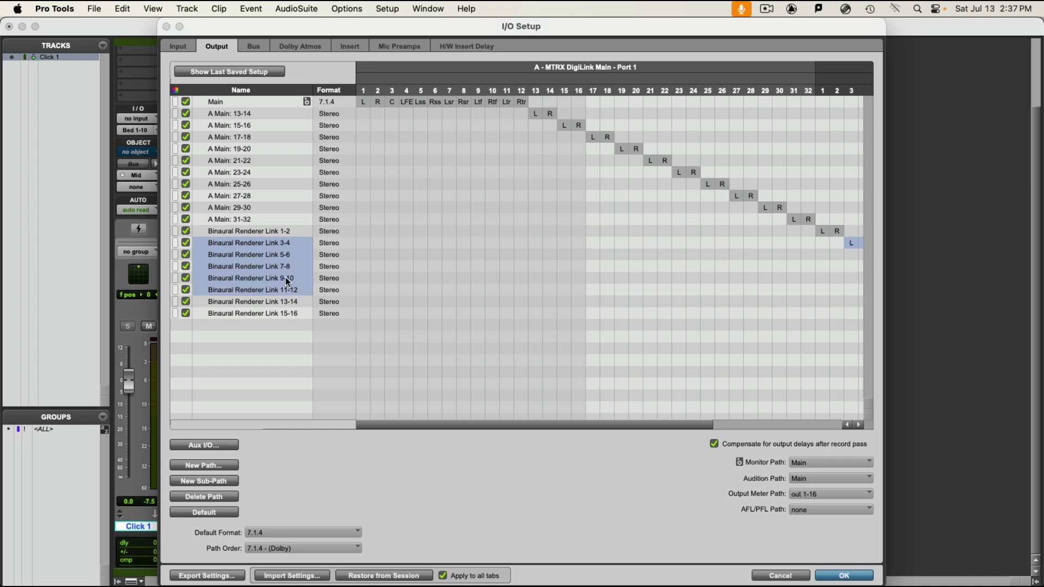
key("BackSpace")
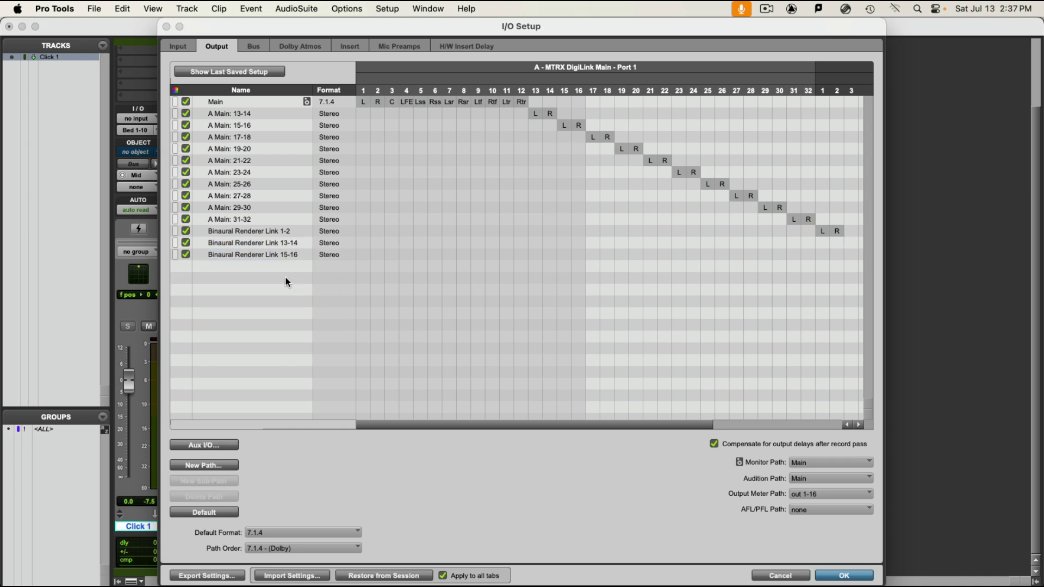
Rename the Binaural Renderer Link 1-2 output path to Binaural Renderer Link 1-12 and set its format to 7.1.4
left_click(286, 232)
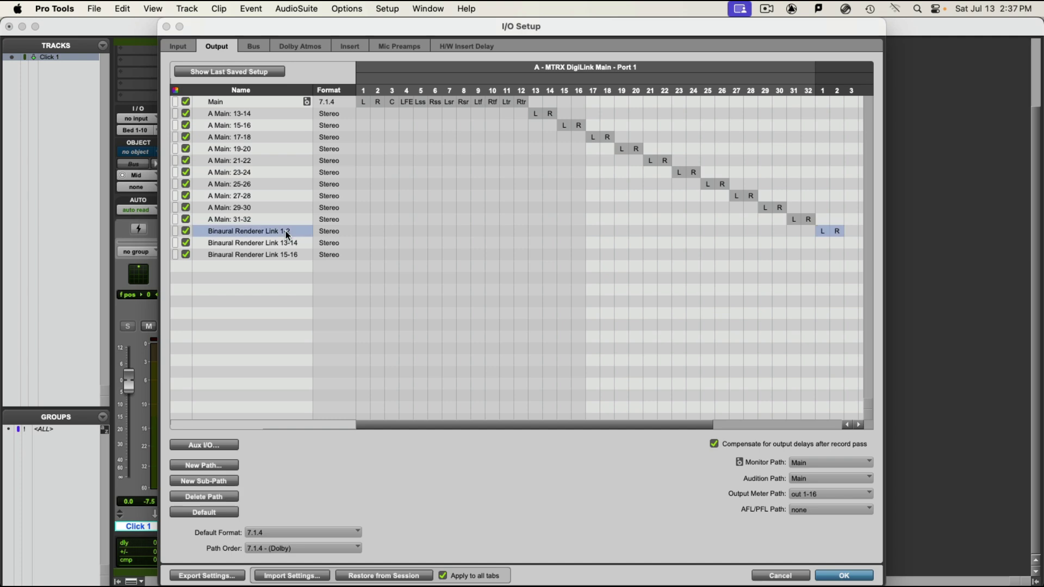
double_click(288, 235)
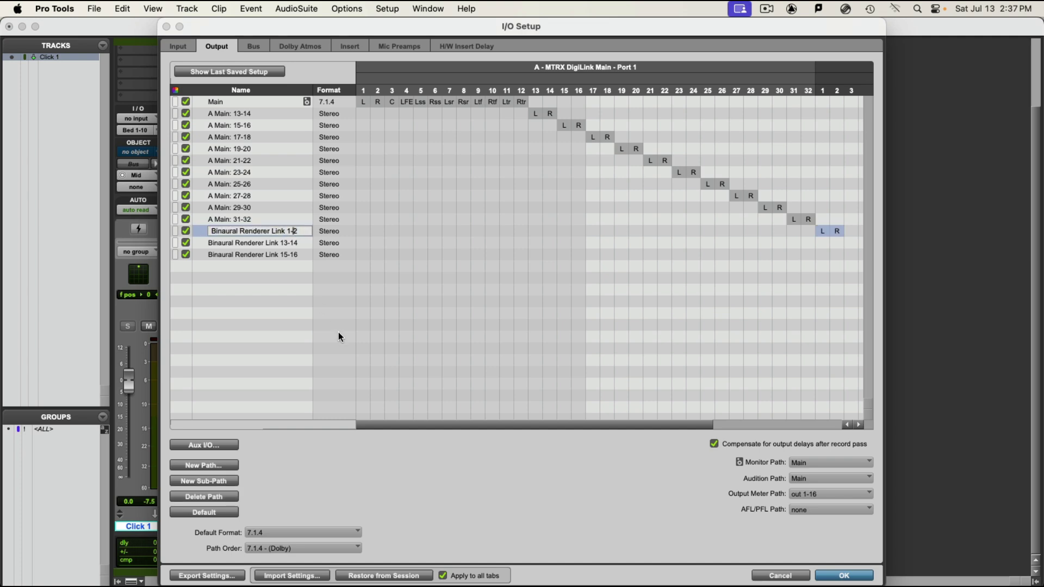
type("1")
left_click(335, 233)
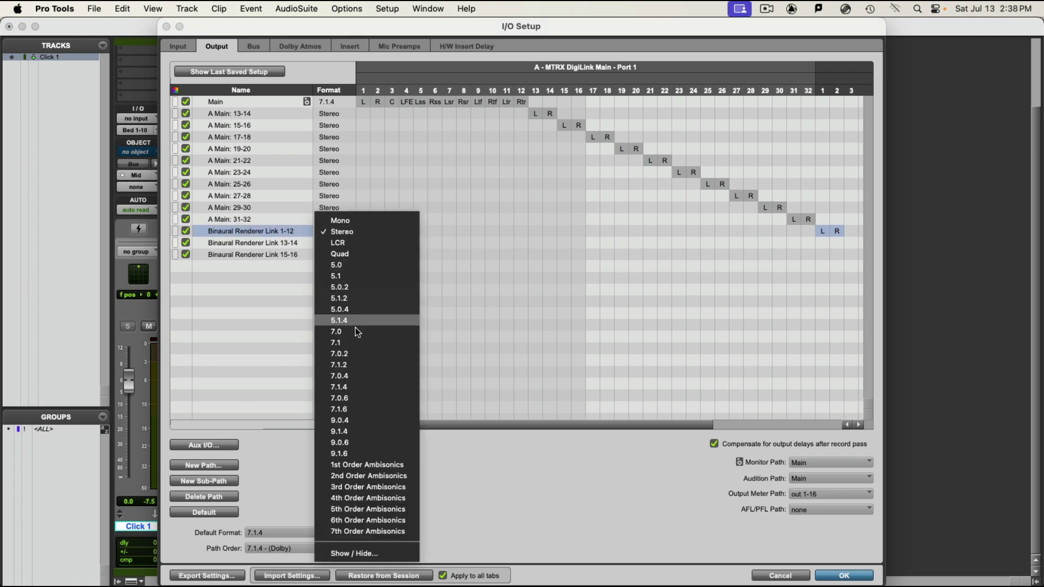
left_click(355, 387)
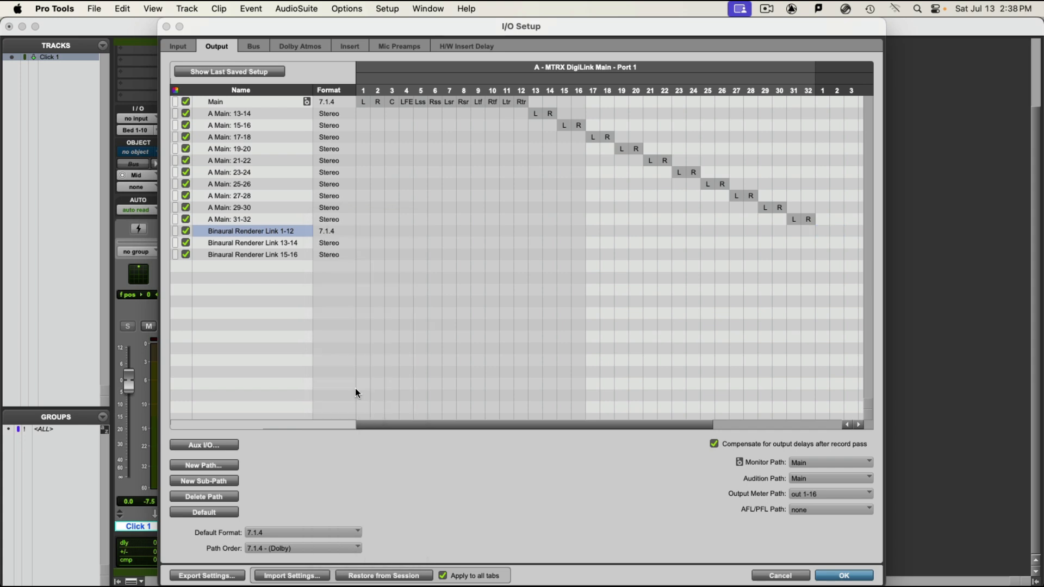
Assign the Binaural Renderer Link 1-12 output path to Binaural Renderer Link channels 1 through 12
left_click(299, 244)
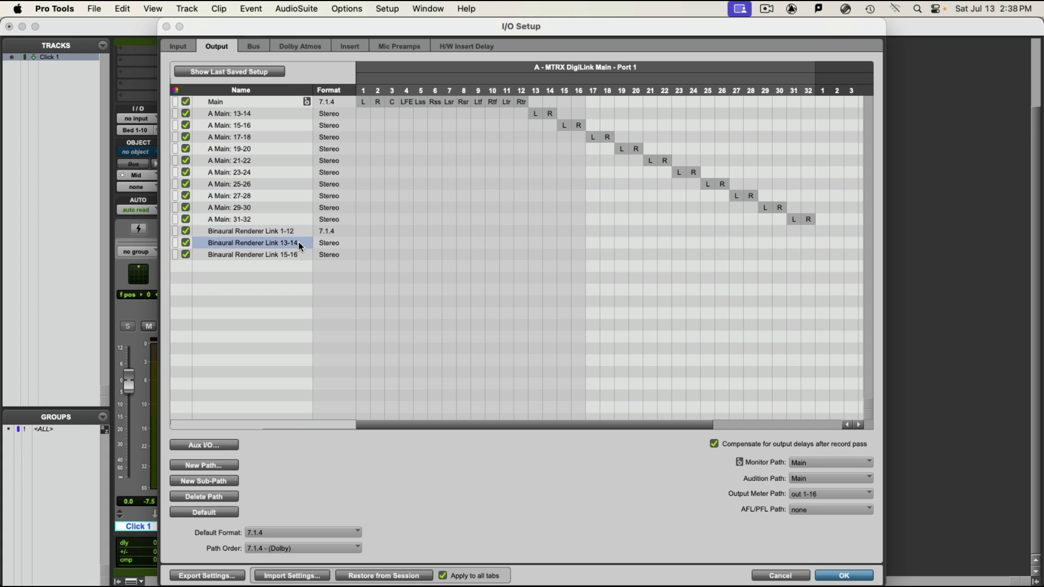
left_click(296, 255)
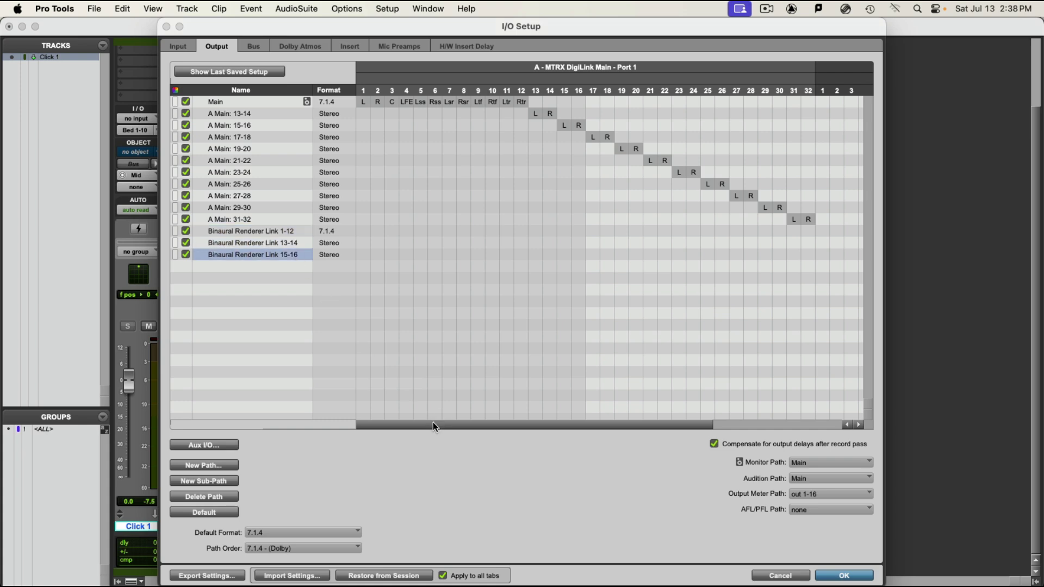
left_click_drag(431, 424, 565, 430)
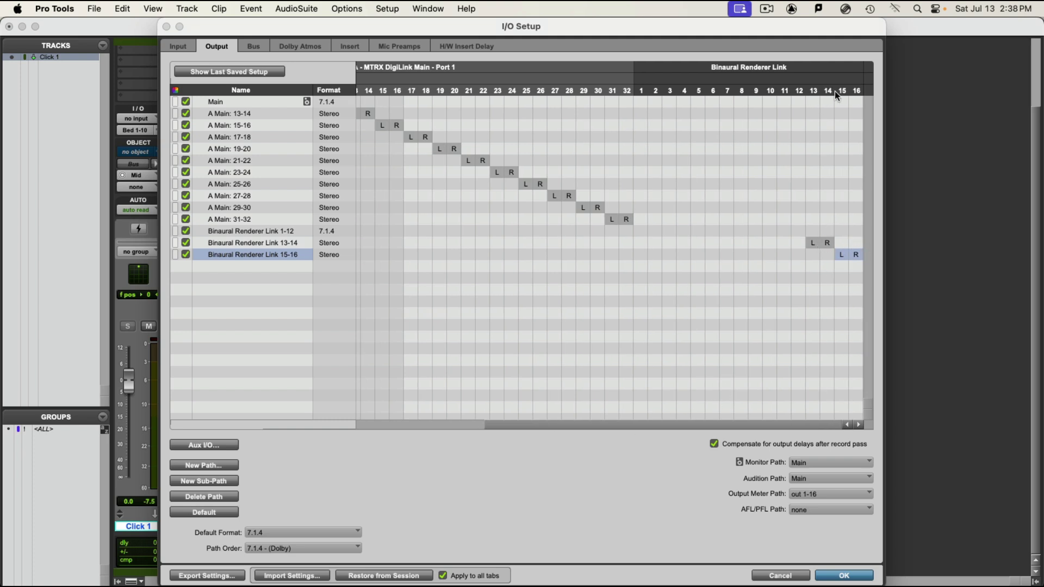
left_click(642, 231)
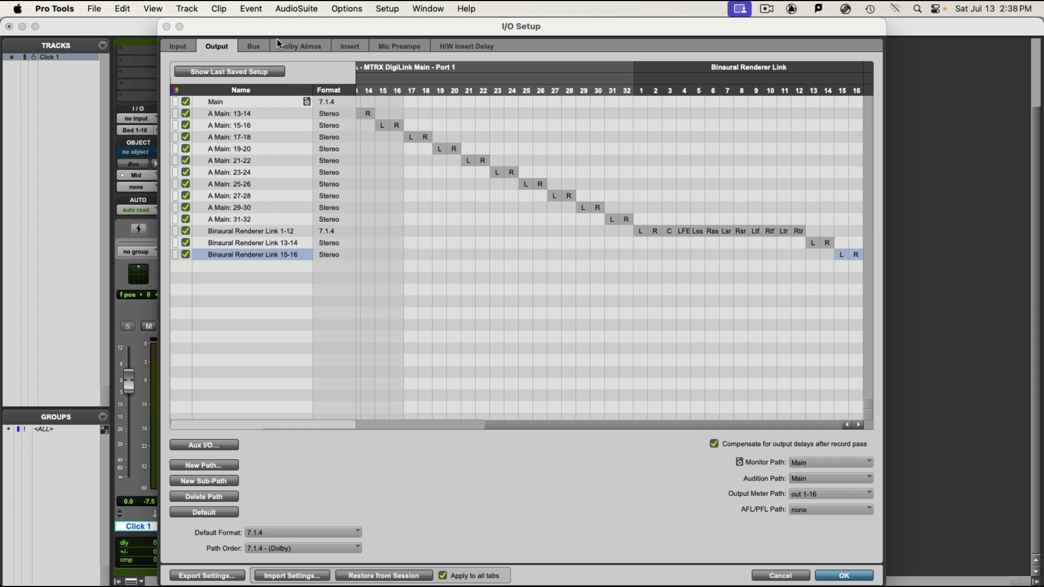
Set the Binaural Renderer Link 1-12 bus format to 7.1.4, deleting its subpaths, and accept the I/O setup
left_click(255, 47)
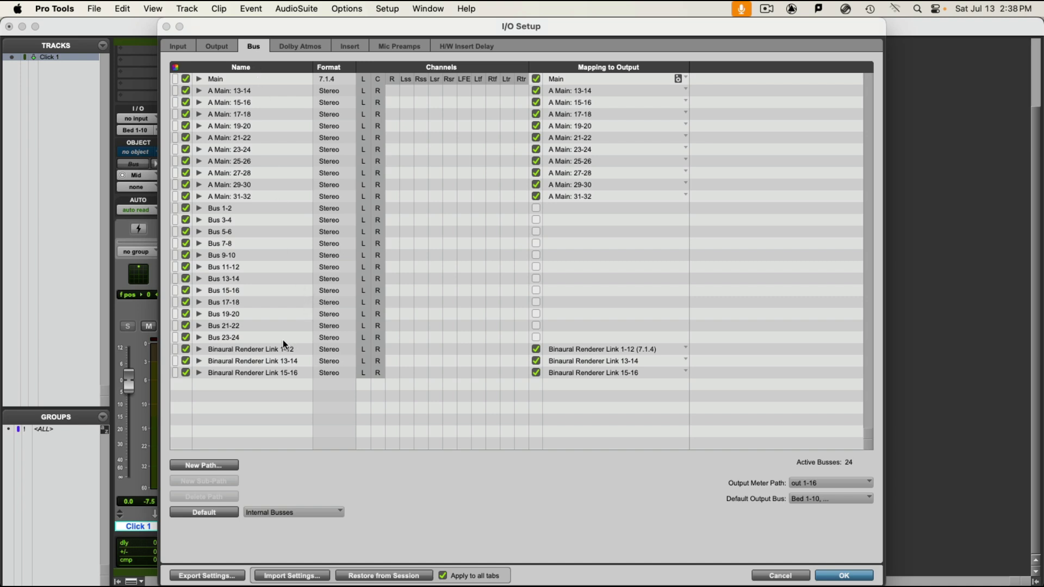
left_click(335, 351)
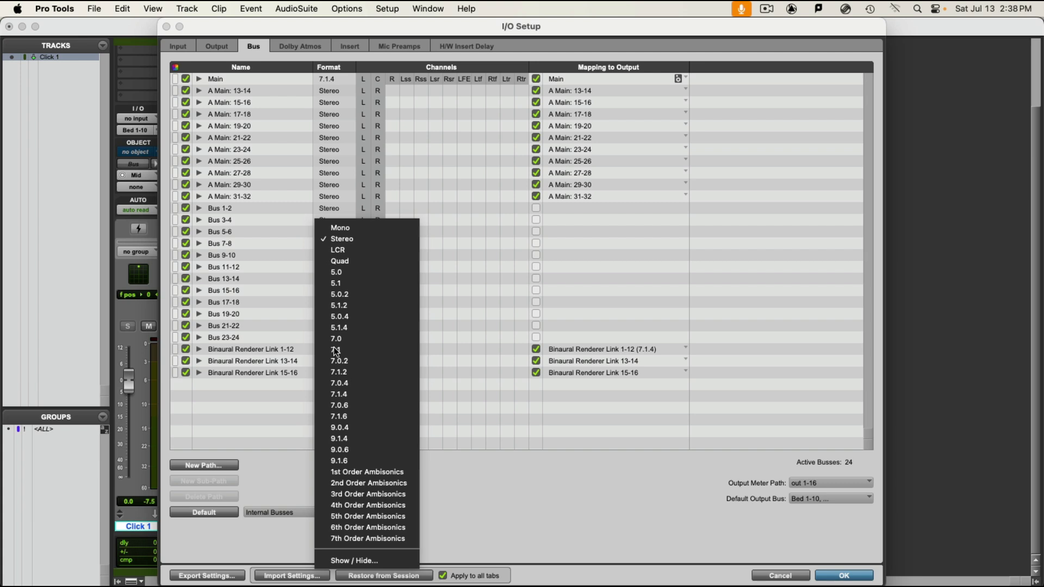
left_click(339, 394)
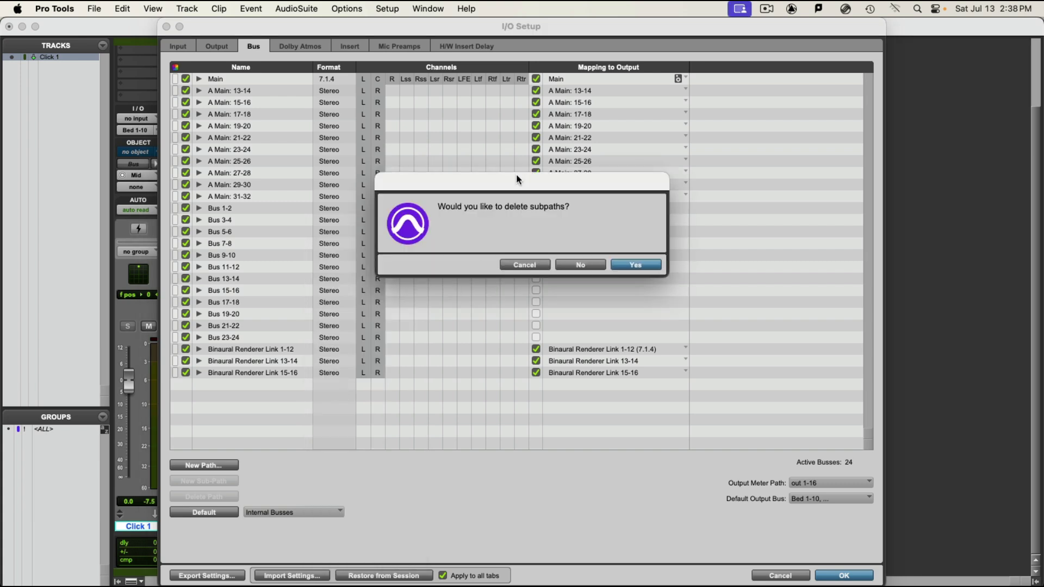
left_click(639, 265)
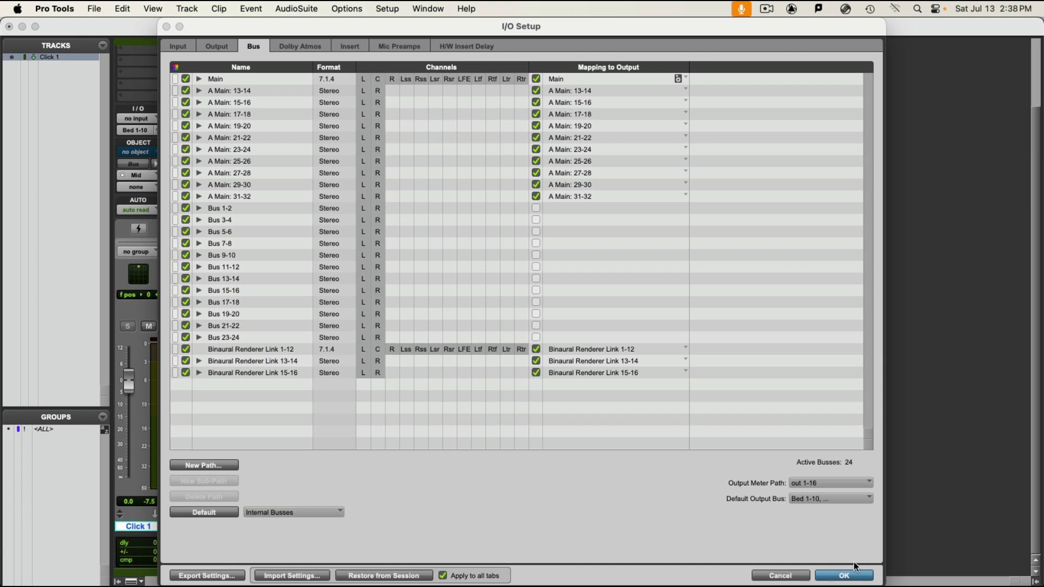
left_click(849, 576)
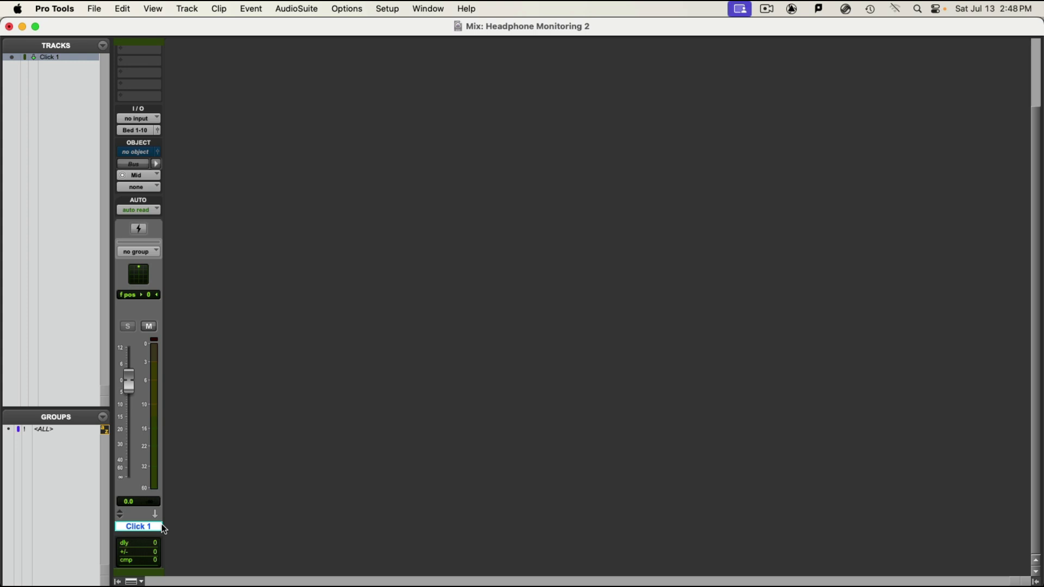
Start a new-track setup with one 7.1.4 Aux Input named Apple Bin
key("super+shift+n")
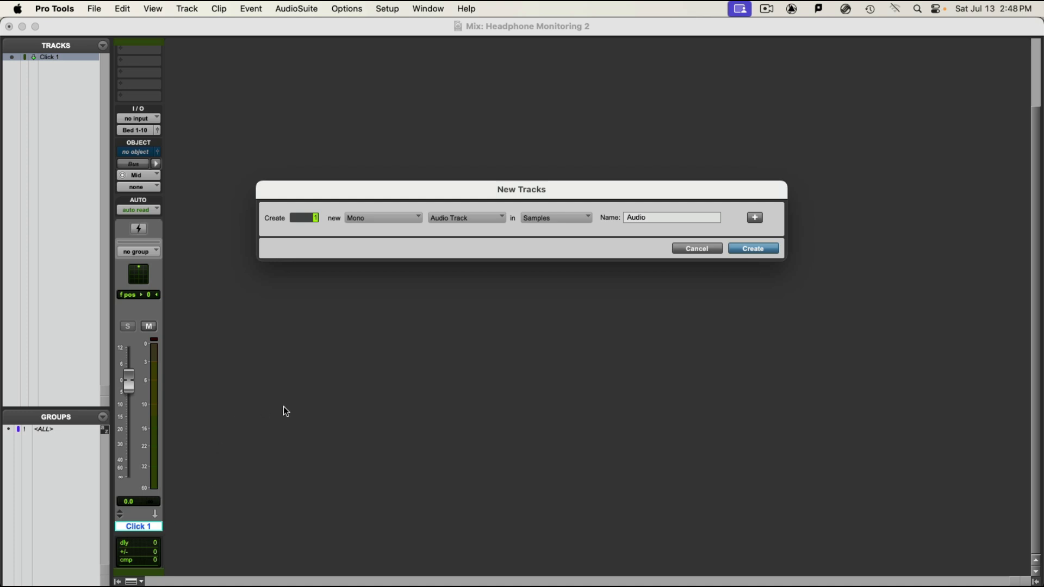
left_click(385, 220)
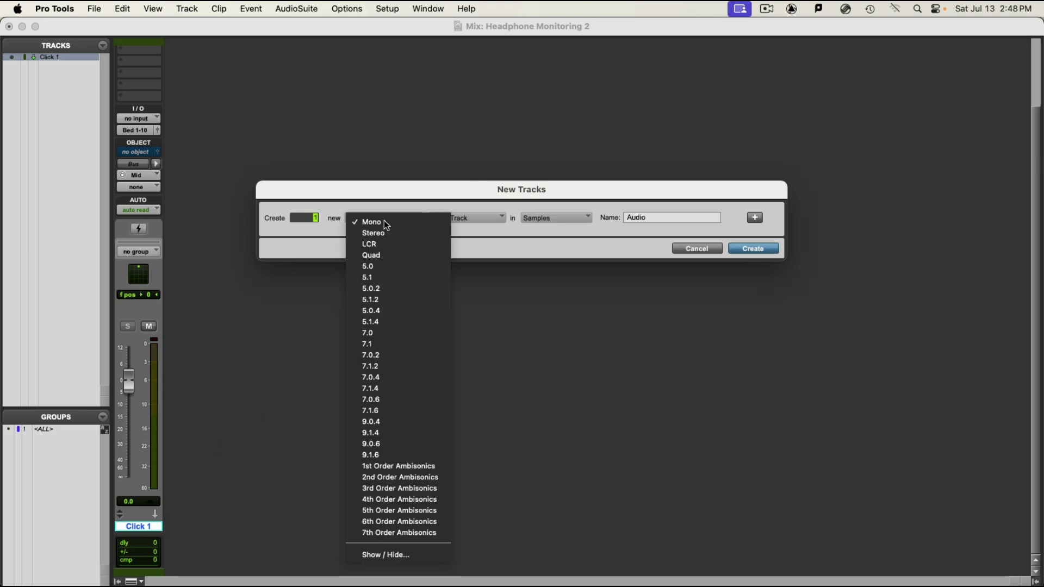
left_click(380, 389)
left_click(463, 217)
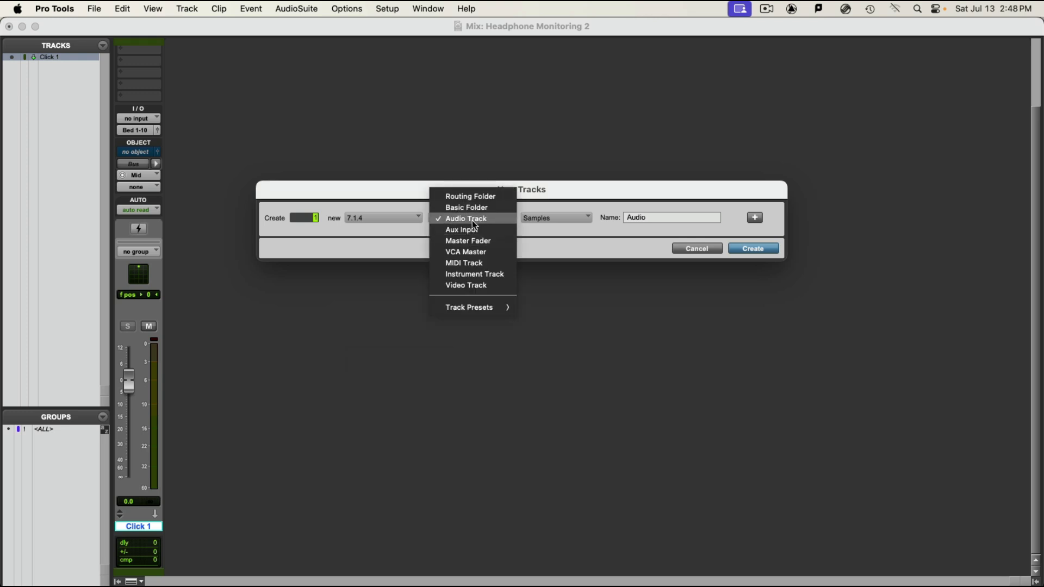
left_click(475, 230)
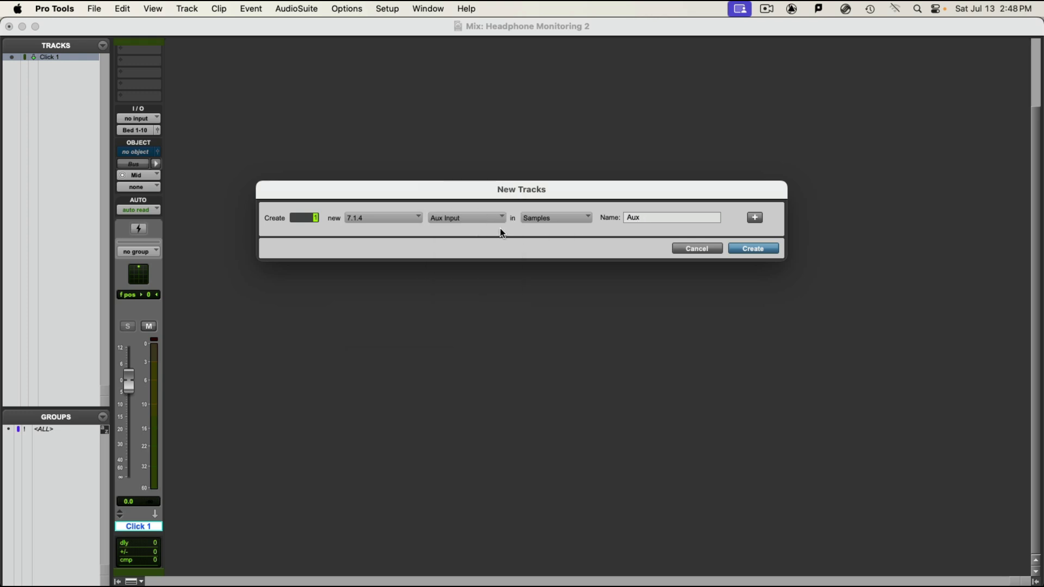
double_click(651, 216)
type("Apple Bin")
Add a stereo Aux Input named Dolby Bin to the new-track setup
left_click(754, 218)
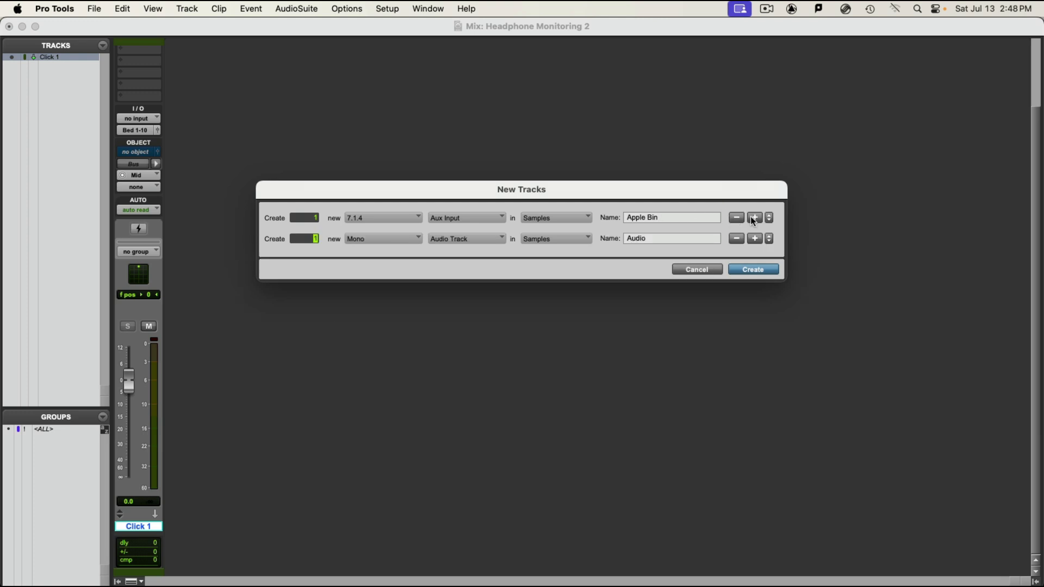
left_click(382, 243)
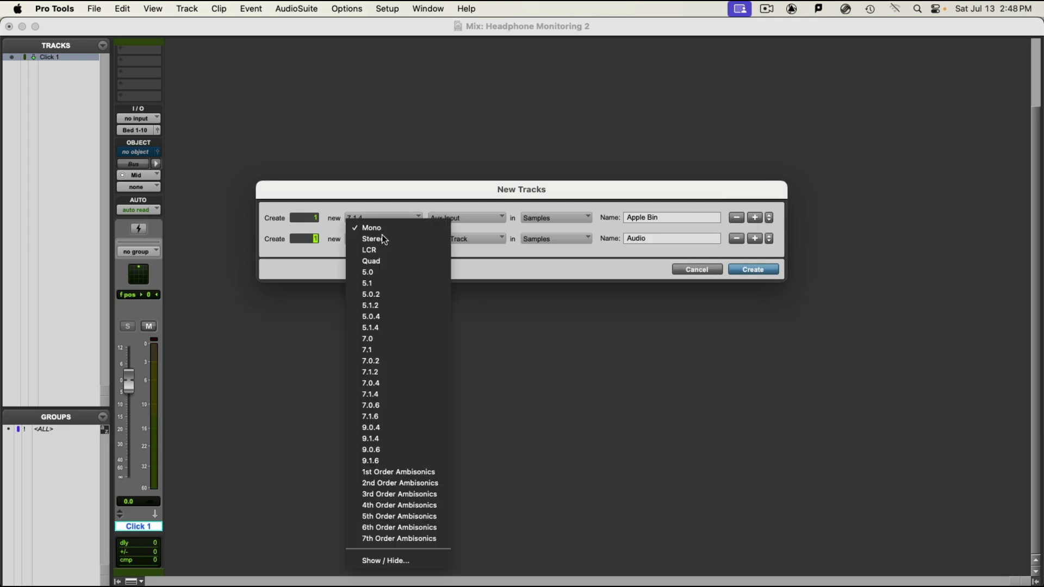
left_click(387, 239)
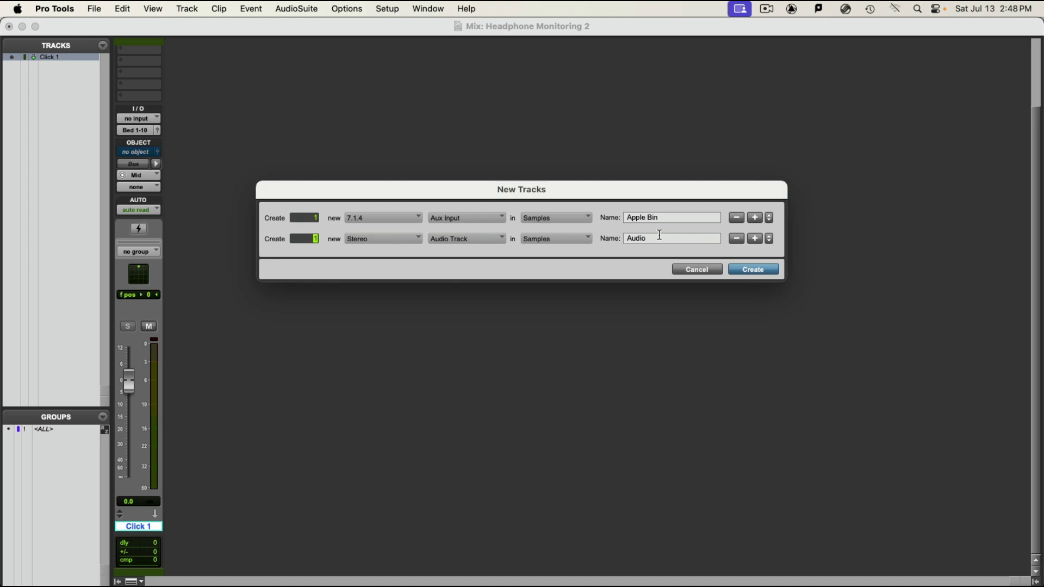
left_click(449, 242)
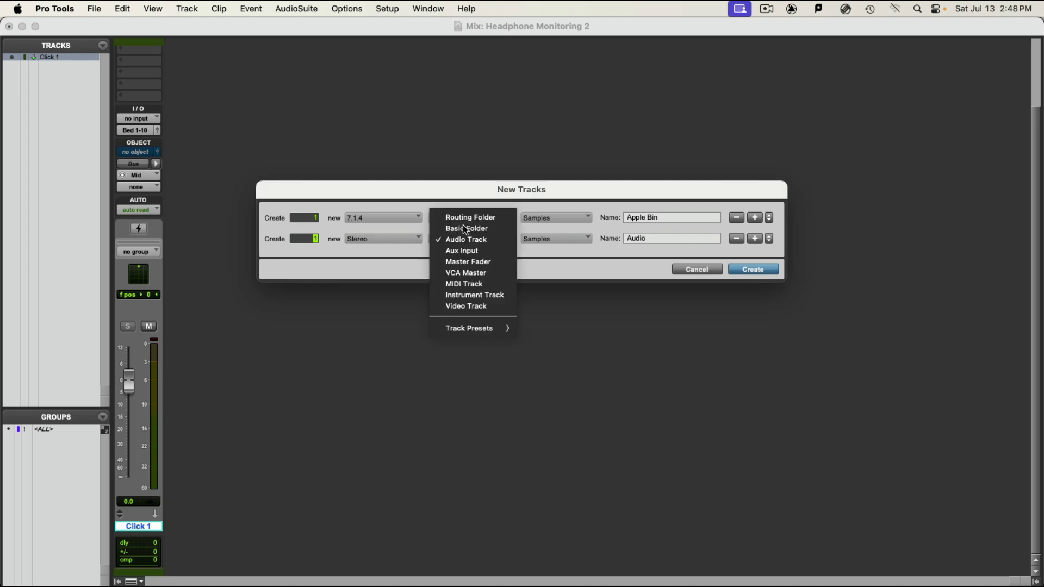
left_click(473, 250)
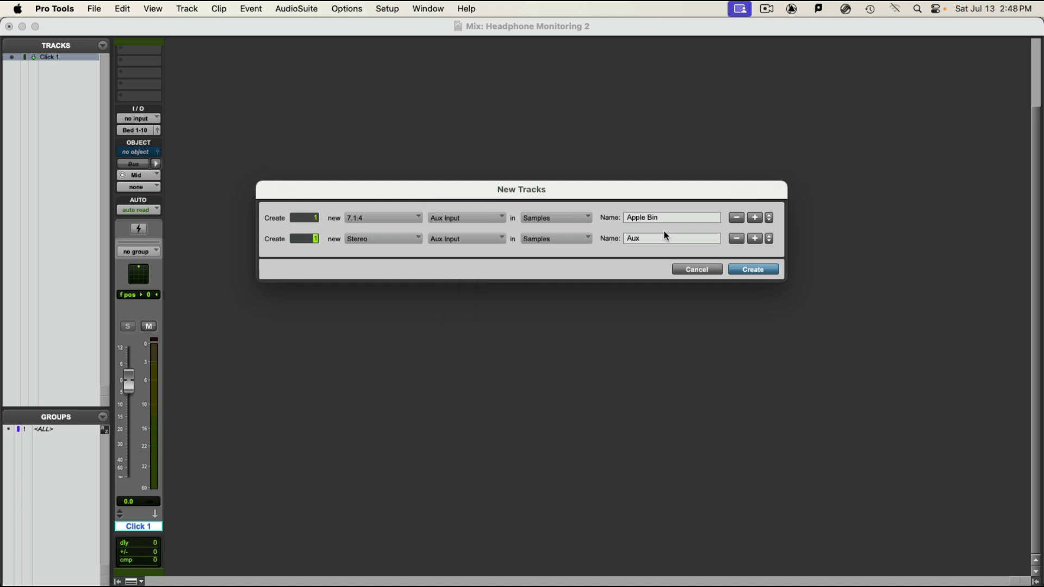
double_click(640, 238)
type("Dolby Bin")
Add a stereo Aux Input named 2.0 to the setup and create all the new tracks
left_click(755, 239)
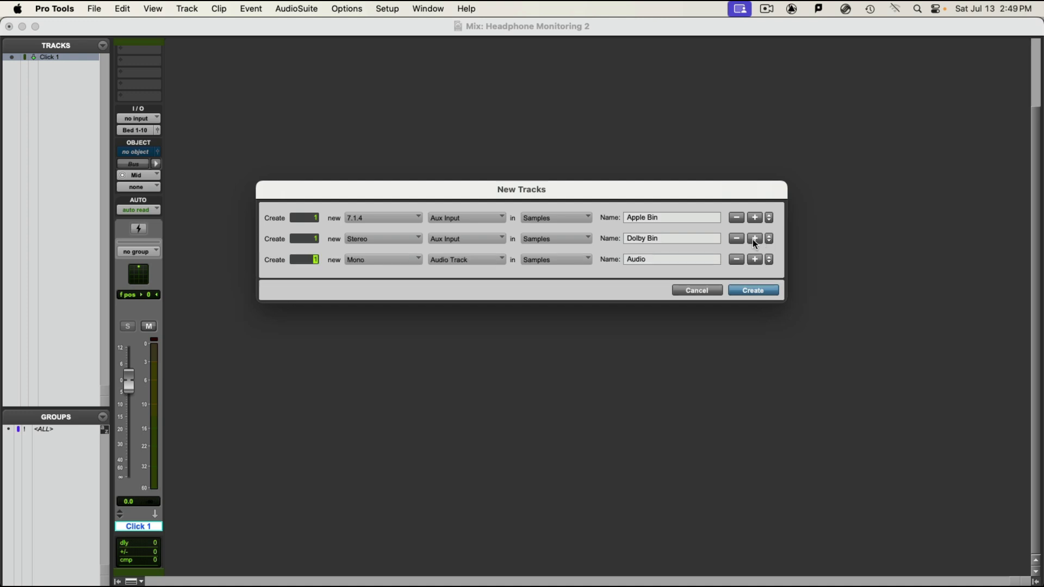
left_click(370, 259)
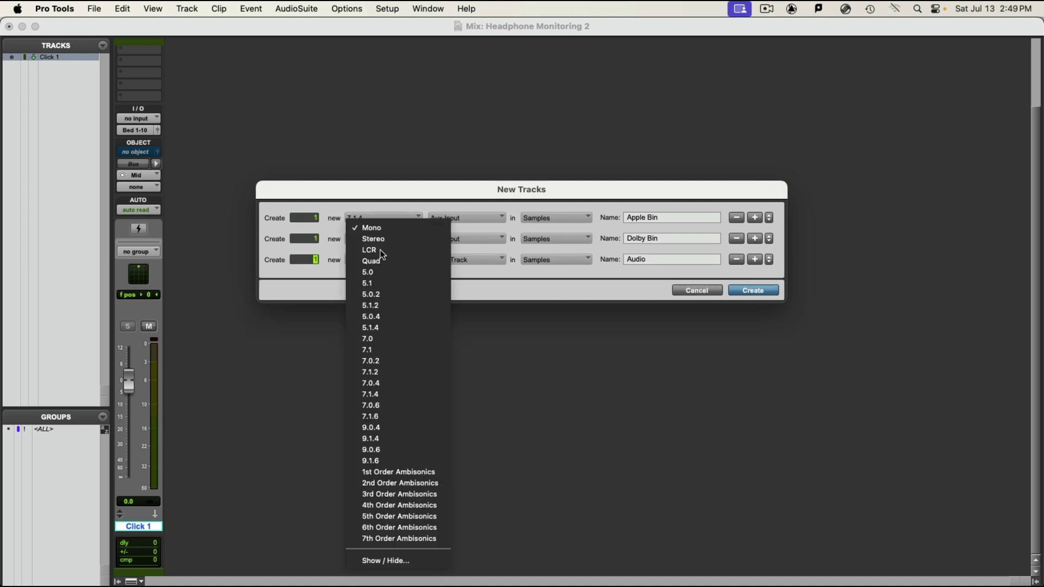
left_click(387, 240)
left_click(463, 260)
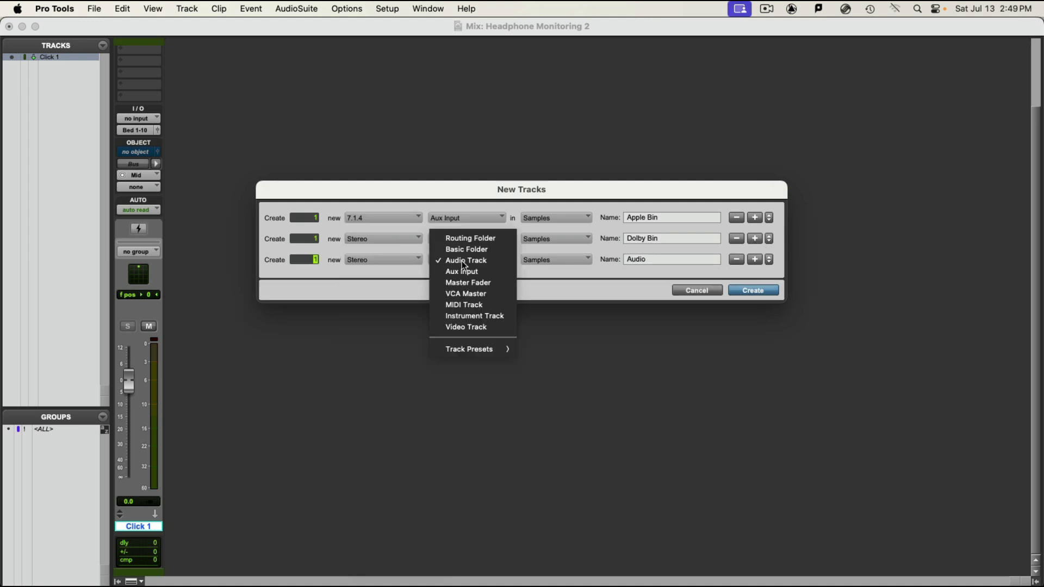
left_click(492, 271)
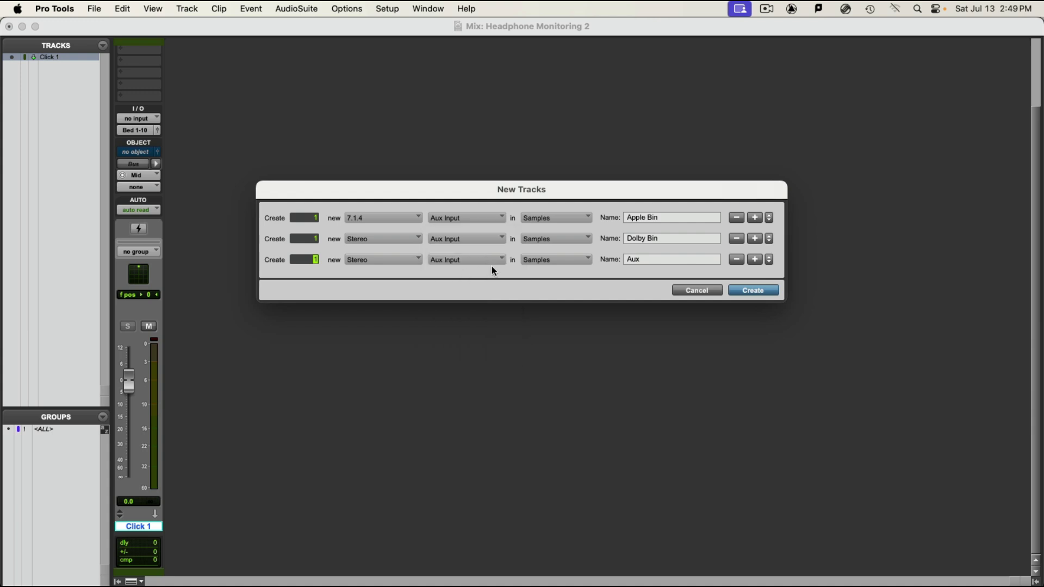
left_click(653, 257)
left_click(635, 261)
left_click_drag(644, 260, 618, 260)
type("2.0")
left_click(747, 291)
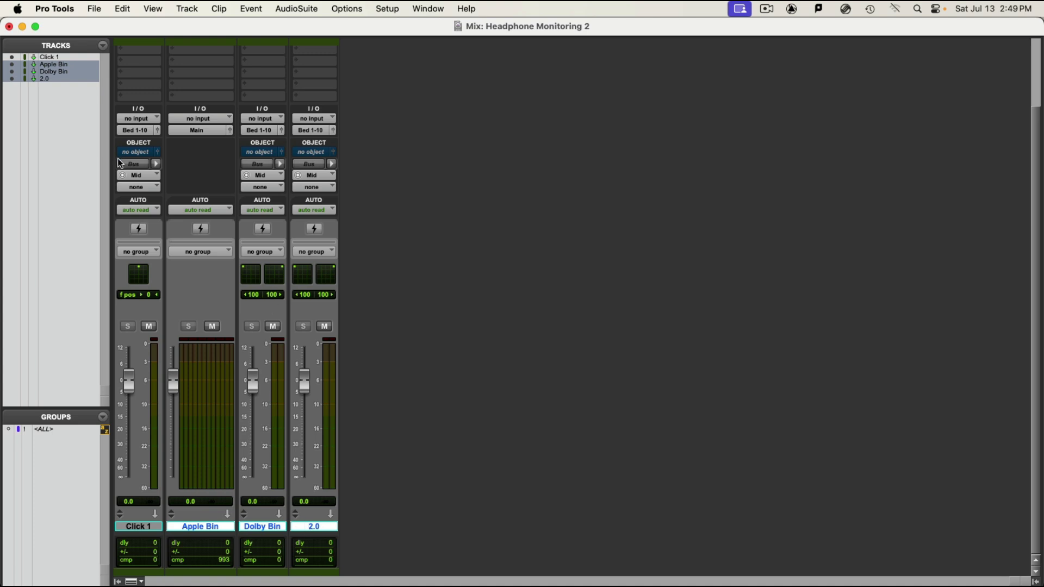
Route the Apple Bin track's output to Binaural Renderer Link 1-12 (7.1.4)
left_click(210, 132)
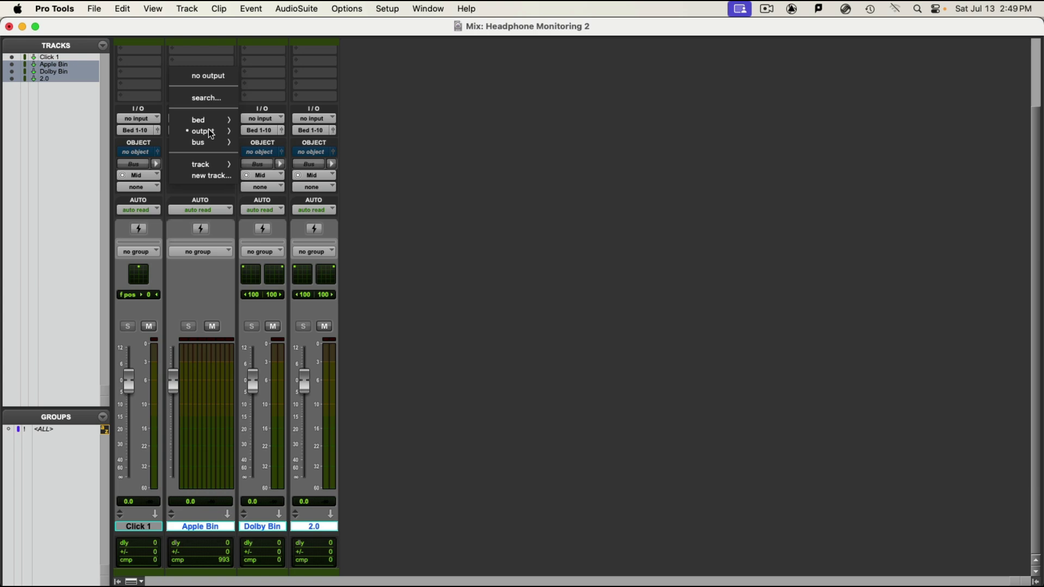
mouse_move(211, 132)
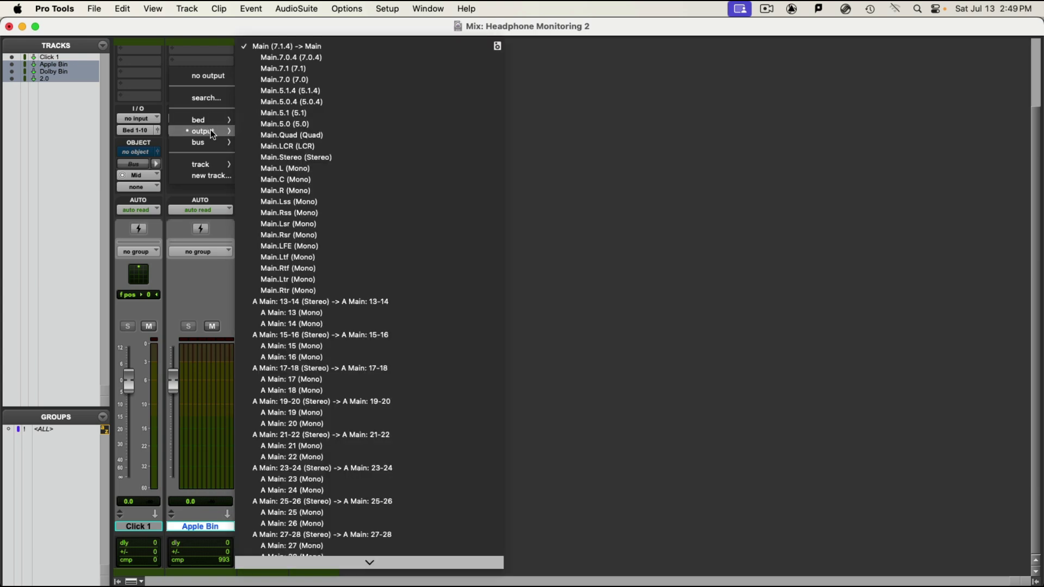
mouse_move(359, 562)
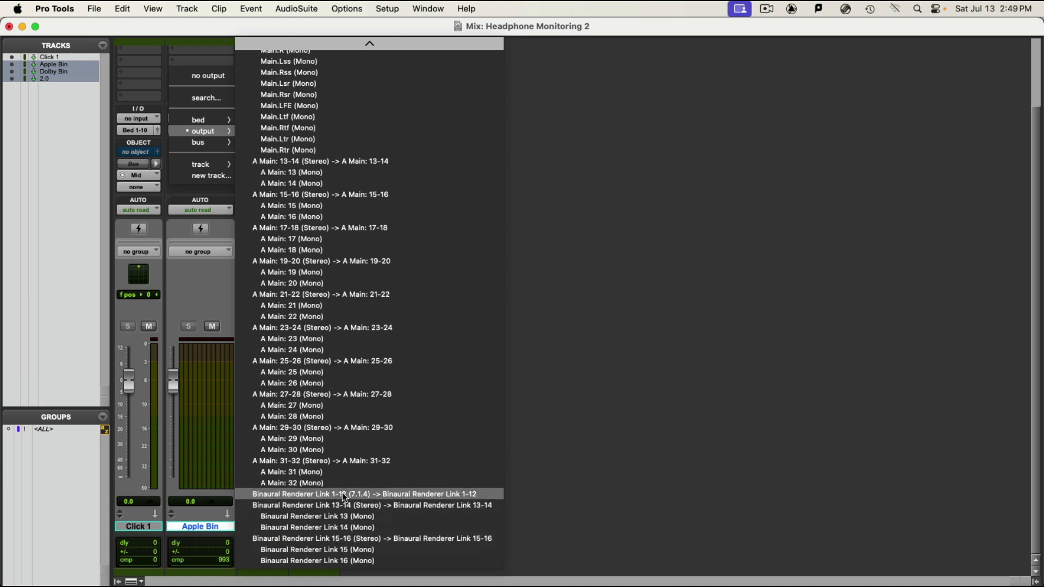
left_click(344, 496)
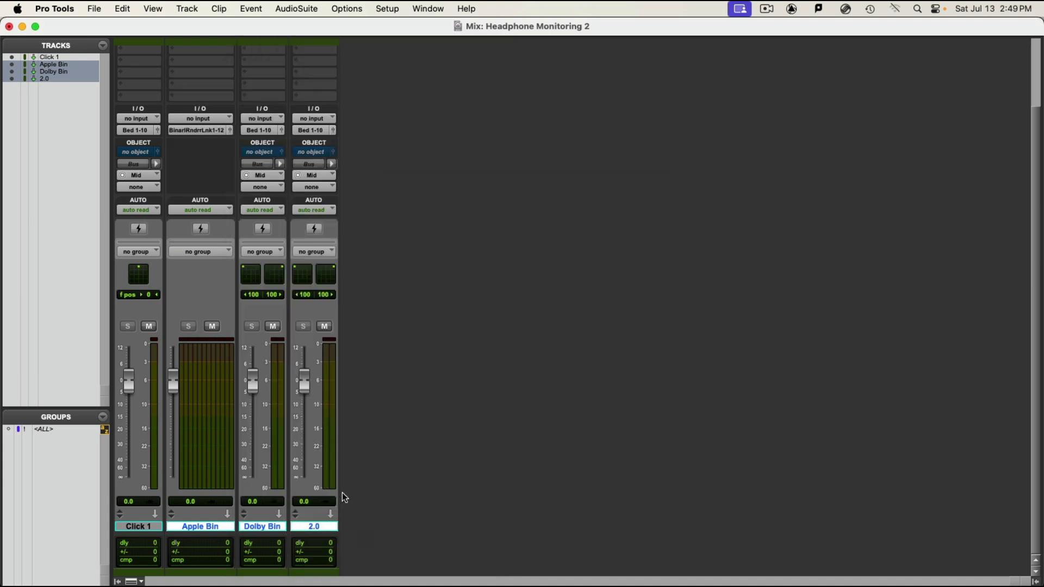
Route the Dolby Bin track's output to Binaural Renderer Link 13-14 (Stereo)
left_click(278, 526)
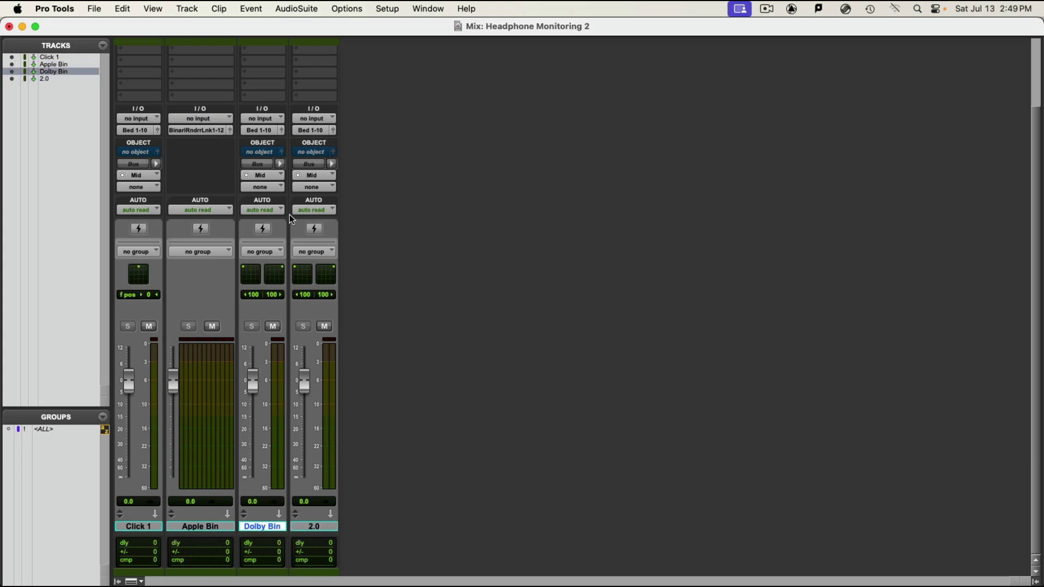
left_click(266, 130)
mouse_move(286, 131)
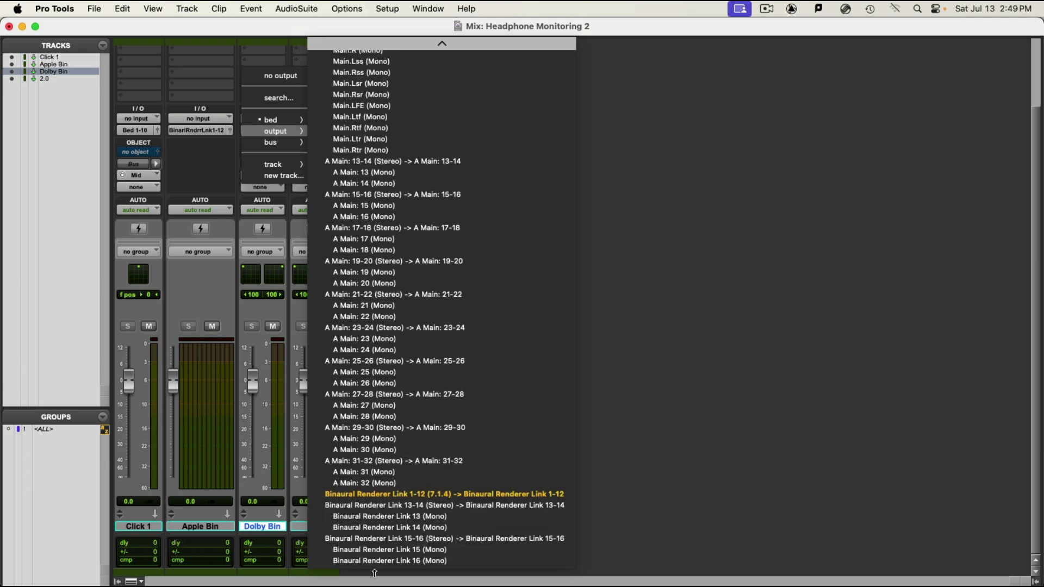
left_click(392, 506)
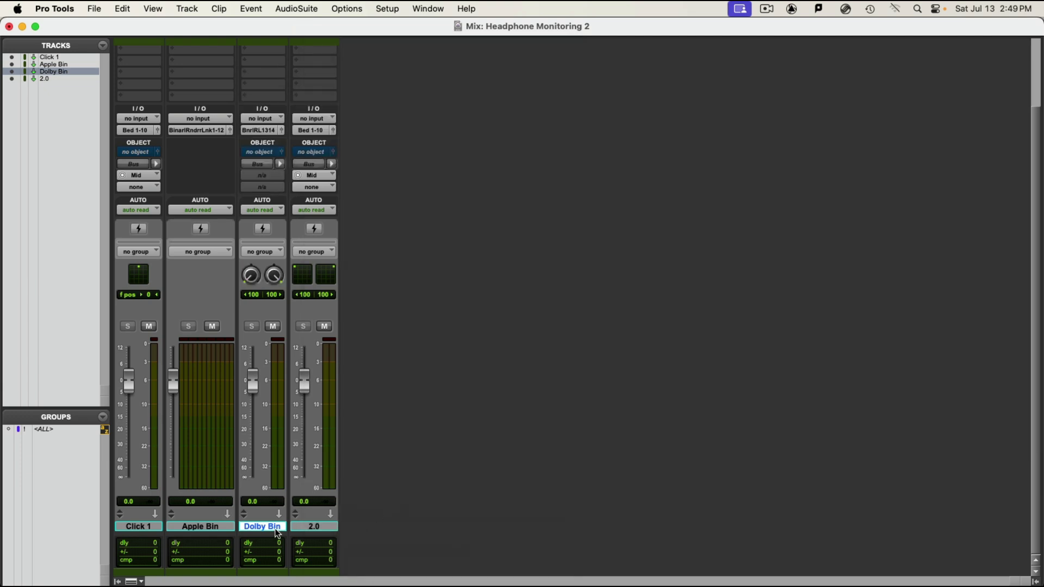
Route the 2.0 track's output to Binaural Renderer Link 15-16 (Stereo)
left_click(318, 532)
left_click(305, 132)
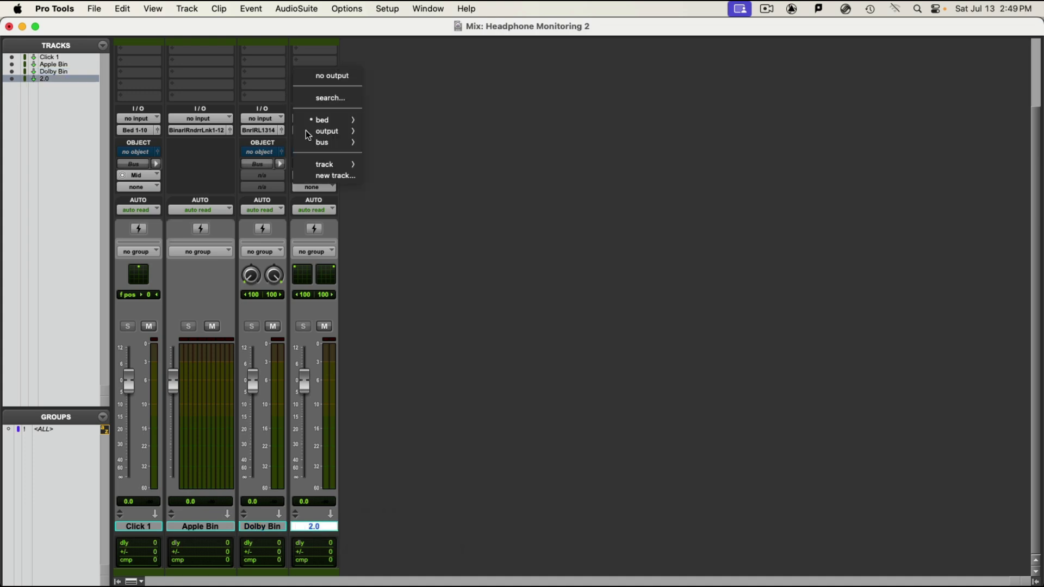
mouse_move(308, 134)
scroll(435, 326, "down", 2)
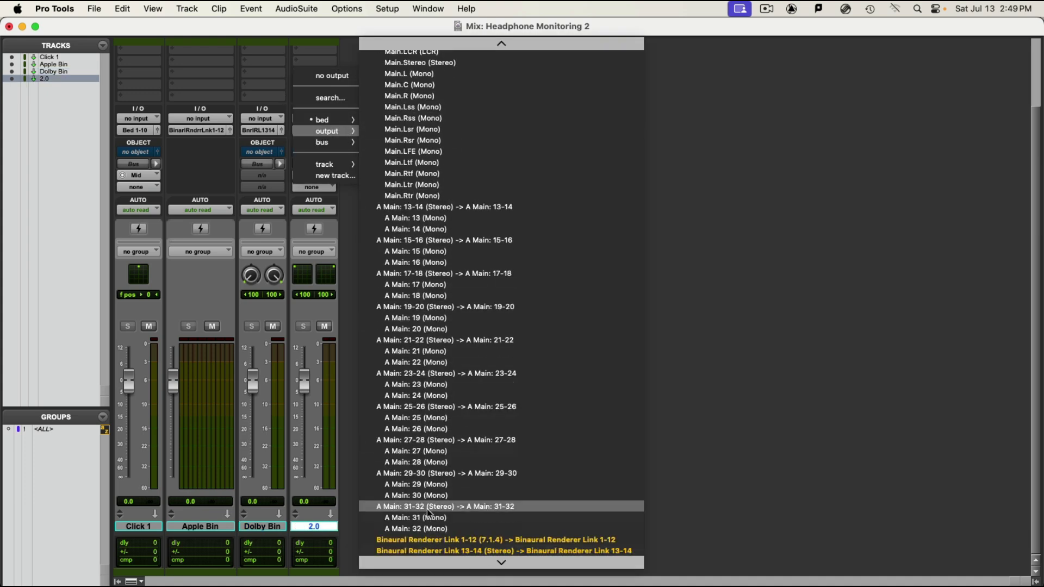
scroll(435, 538, "down", 3)
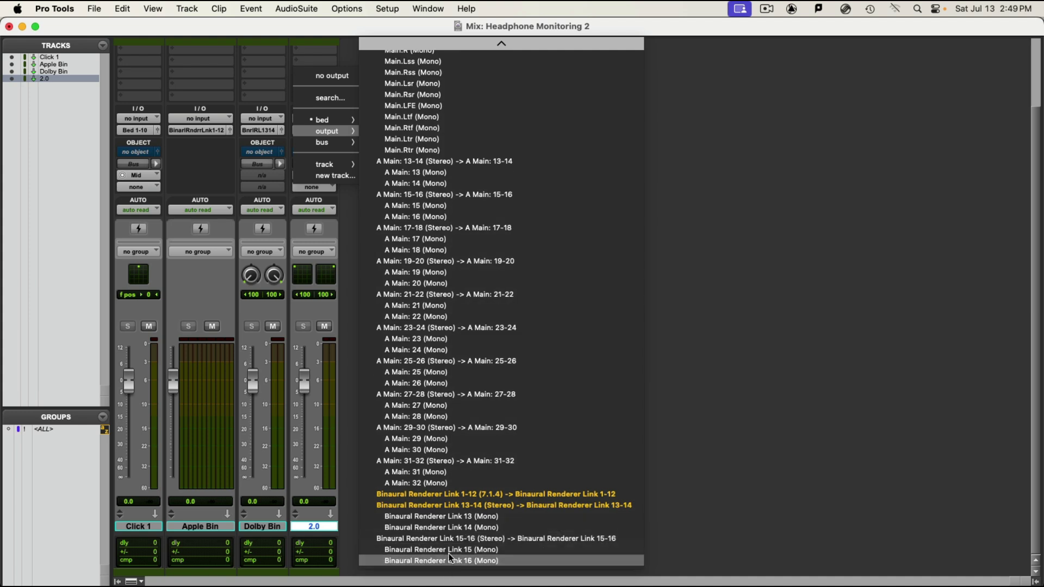
left_click(450, 539)
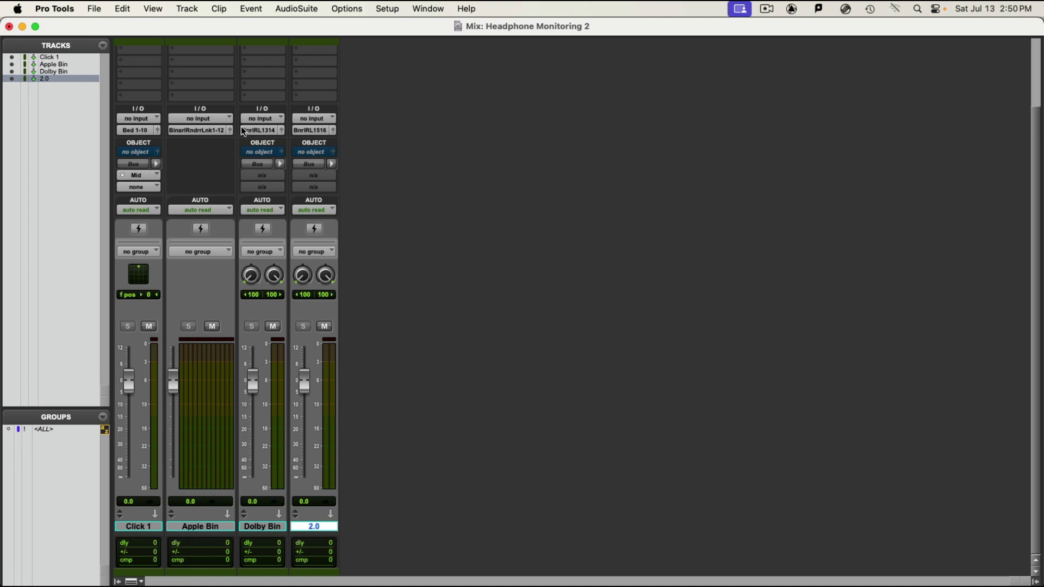
Set the Apple Bin track's input to the 7.1.4 (7.1.4) re-render
left_click(210, 119)
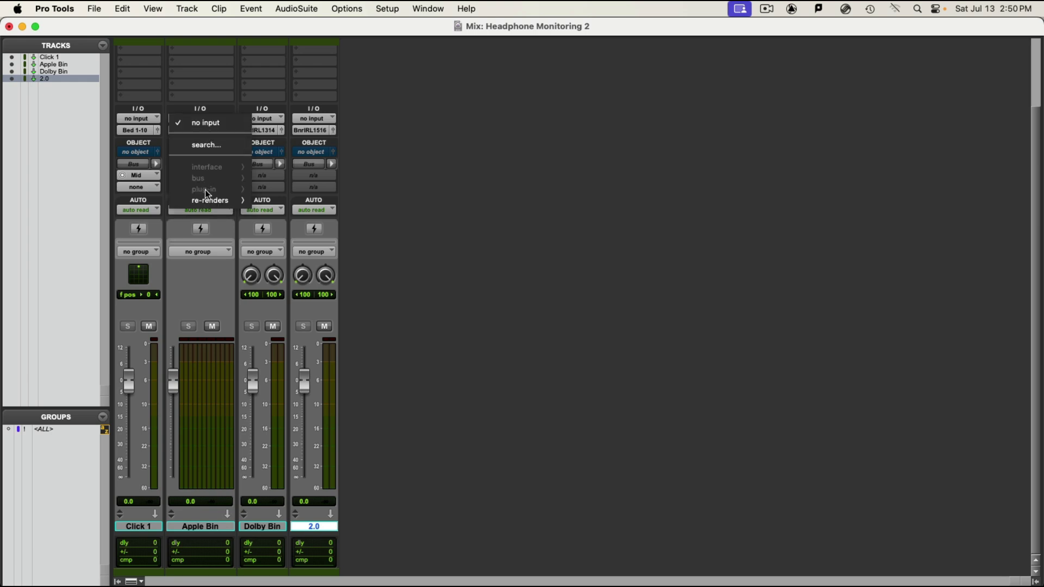
mouse_move(206, 200)
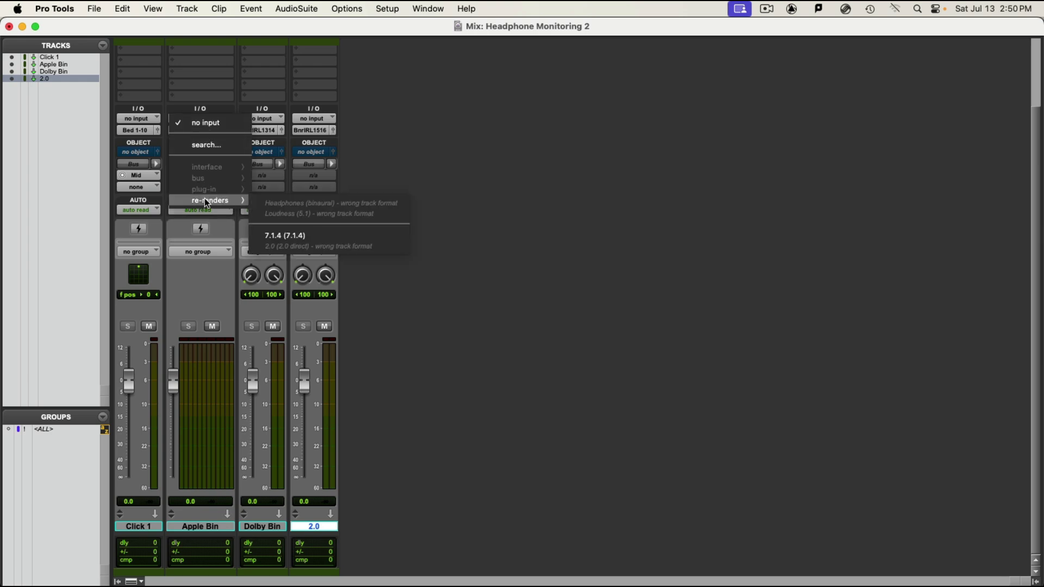
left_click(303, 238)
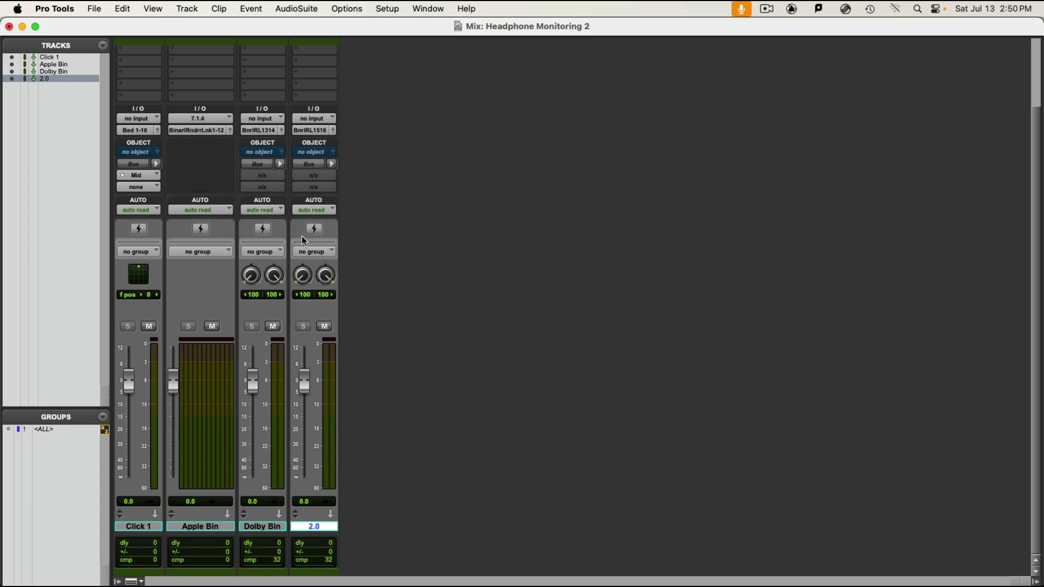
Set the Dolby Bin track's input to the Headphones (binaural) re-render
left_click(270, 122)
mouse_move(297, 121)
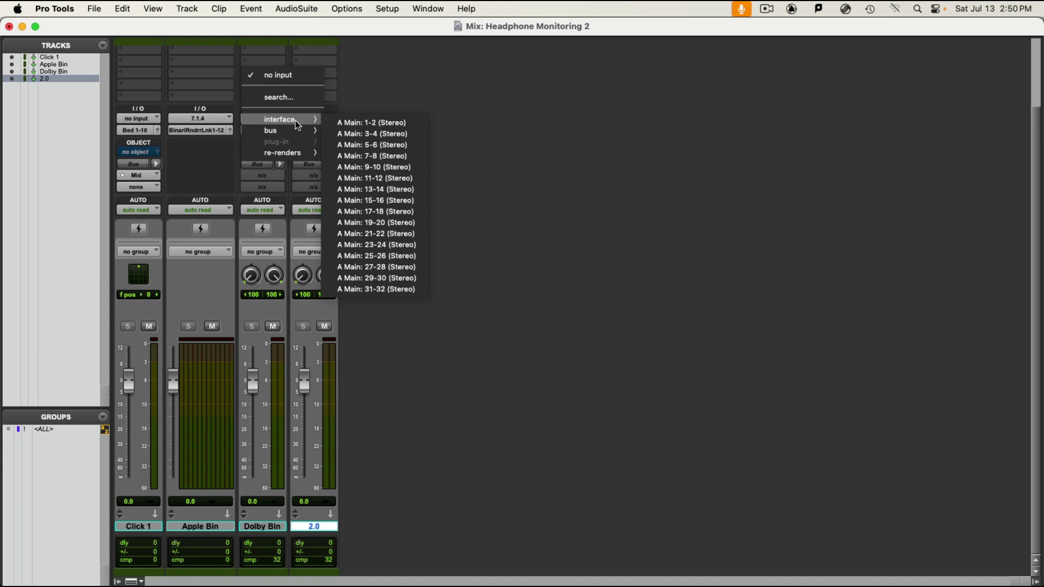
mouse_move(289, 149)
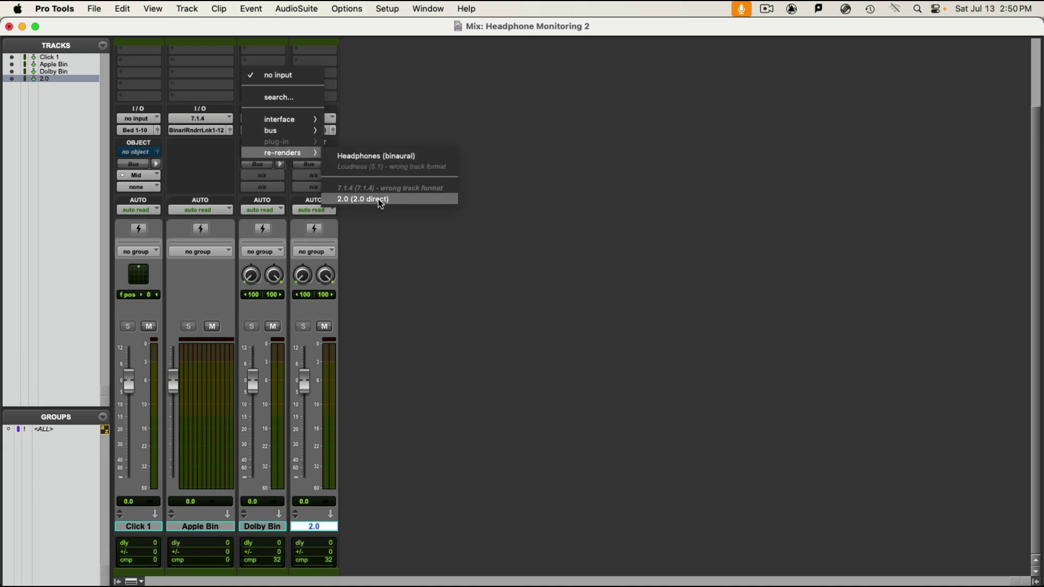
left_click(411, 160)
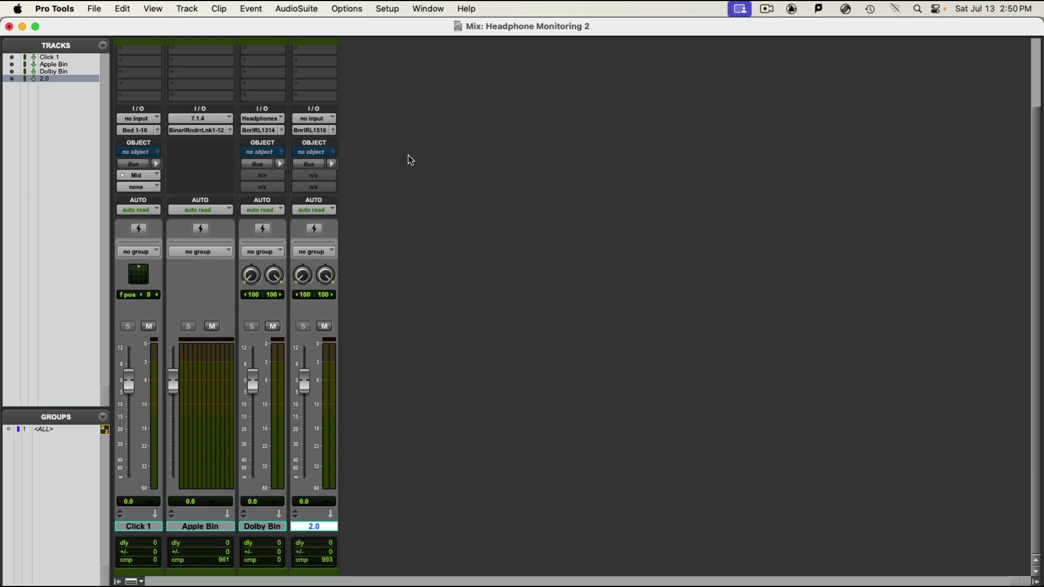
Set the 2.0 track's input to the 2.0 (2.0 direct) re-render
left_click(325, 120)
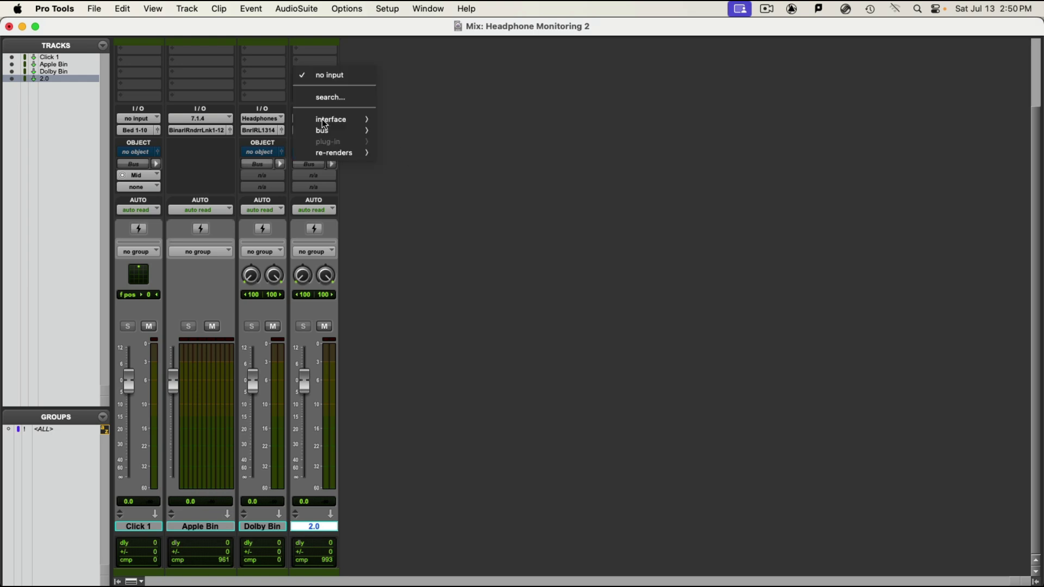
mouse_move(336, 154)
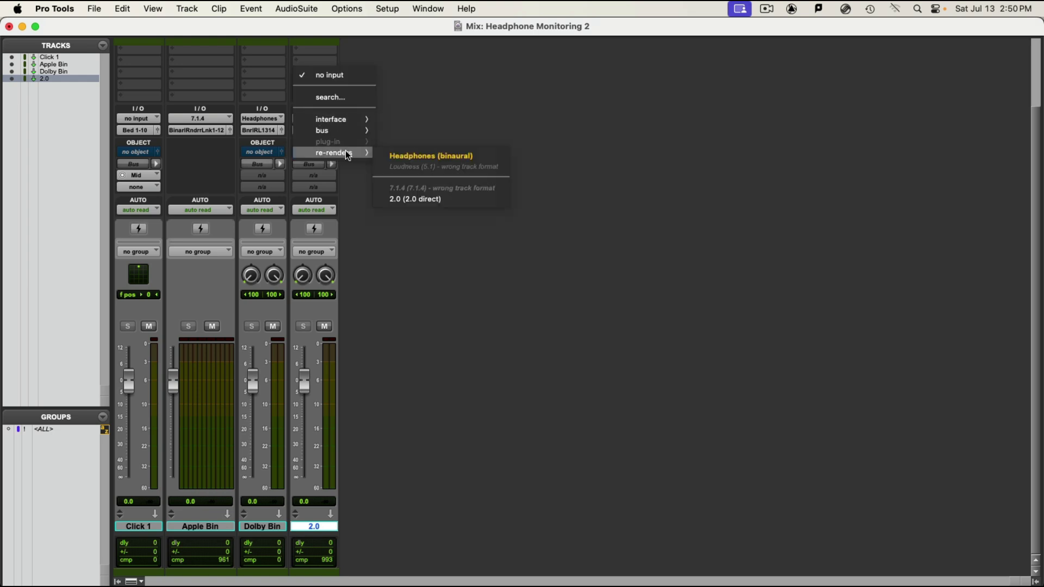
left_click(409, 200)
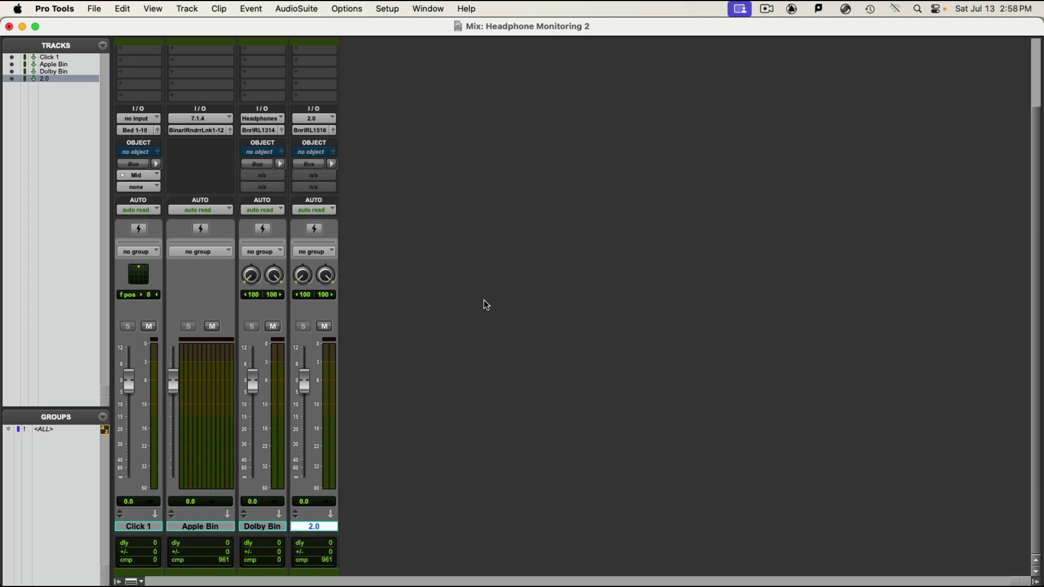
Switch to Finder and locate Binaural Renderer for Apple Music in the Applications folder
key("super+Tab")
key("super+Tab")
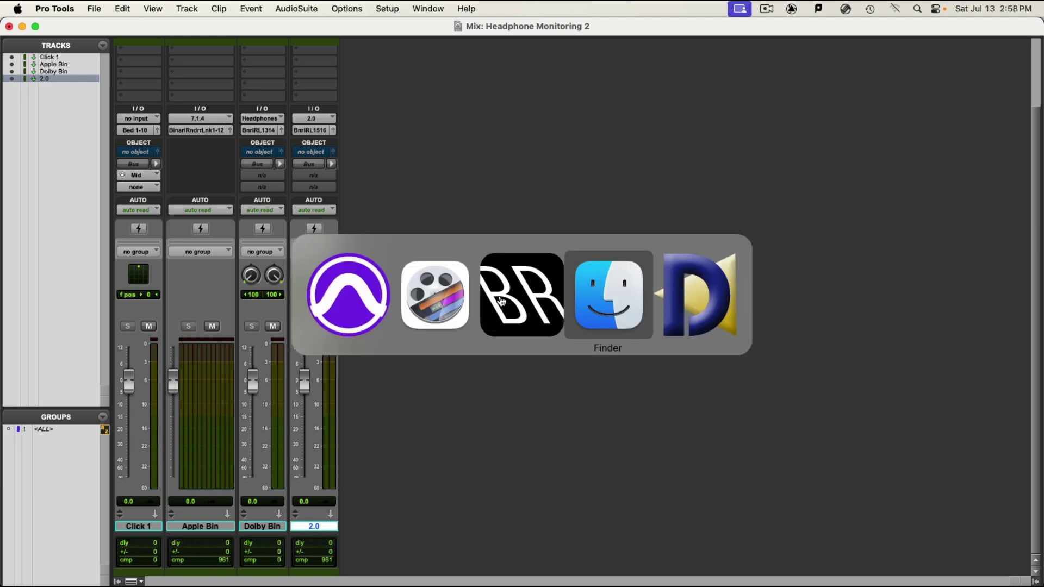
left_click(605, 317)
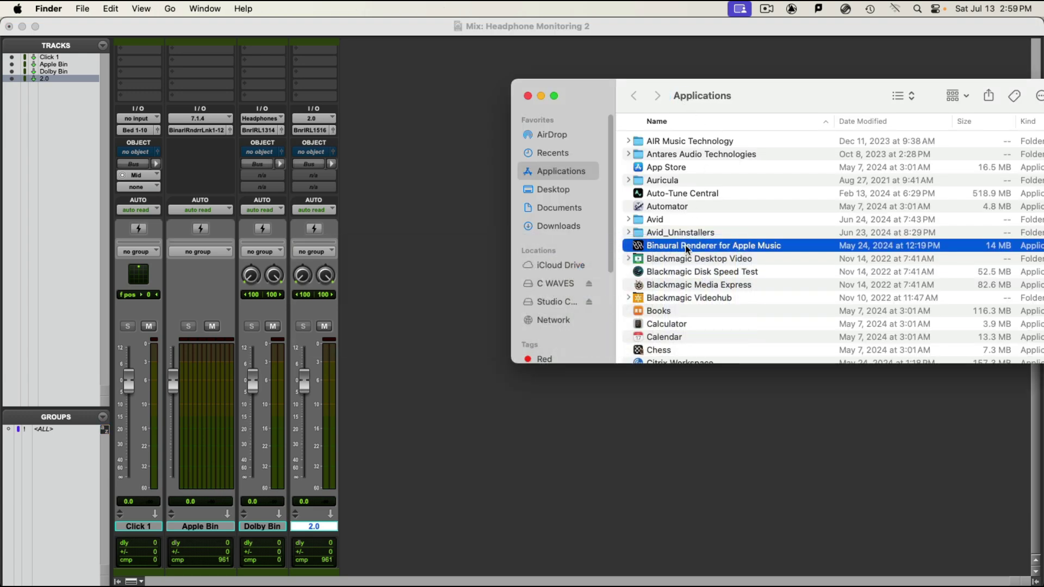
left_click_drag(724, 246, 514, 302)
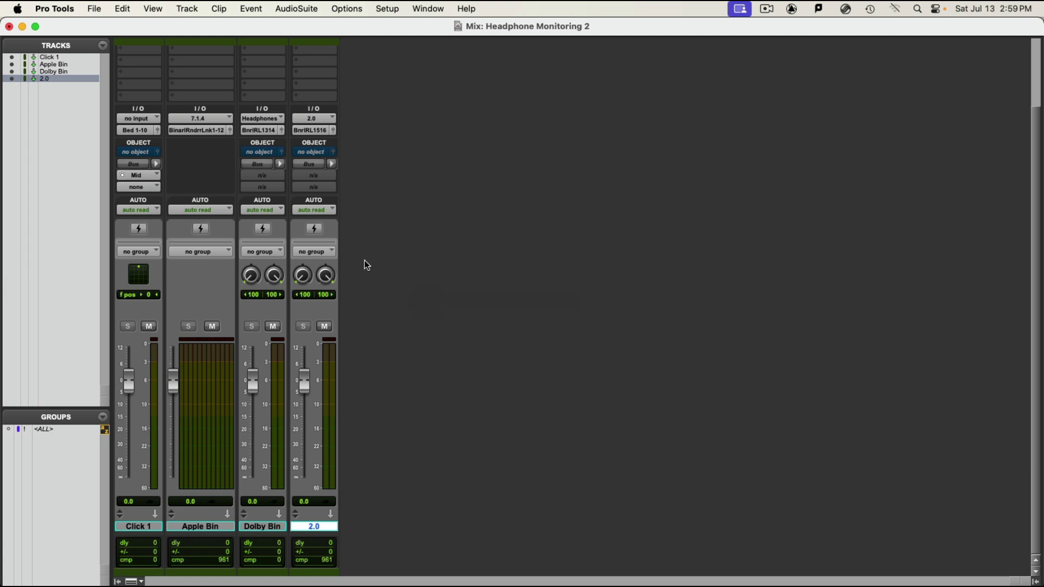
Switch to Binaural Renderer for Apple Music
key("super+Tab")
key("super+Tab")
mouse_move(2, 260)
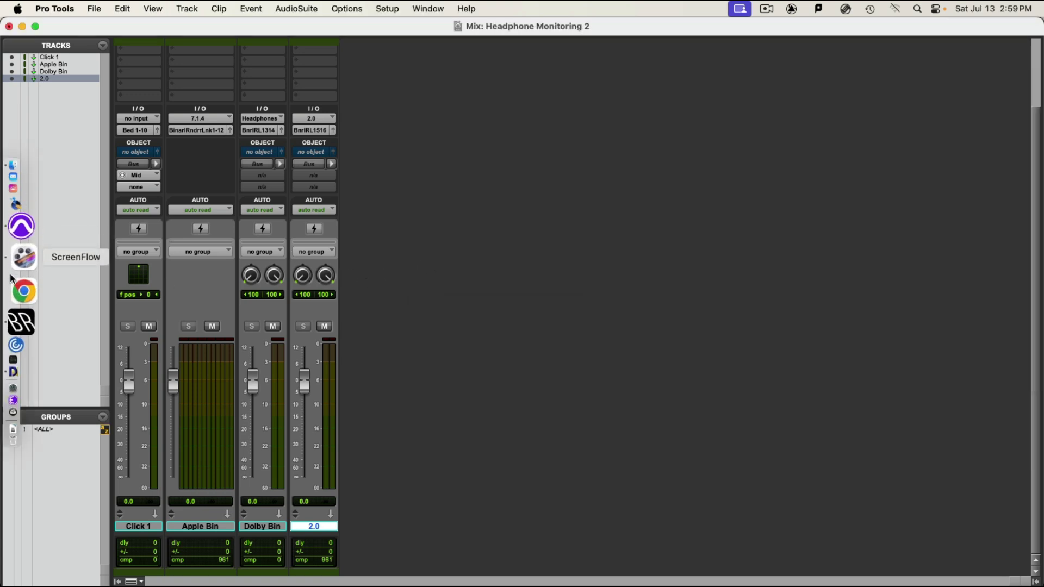
left_click(19, 294)
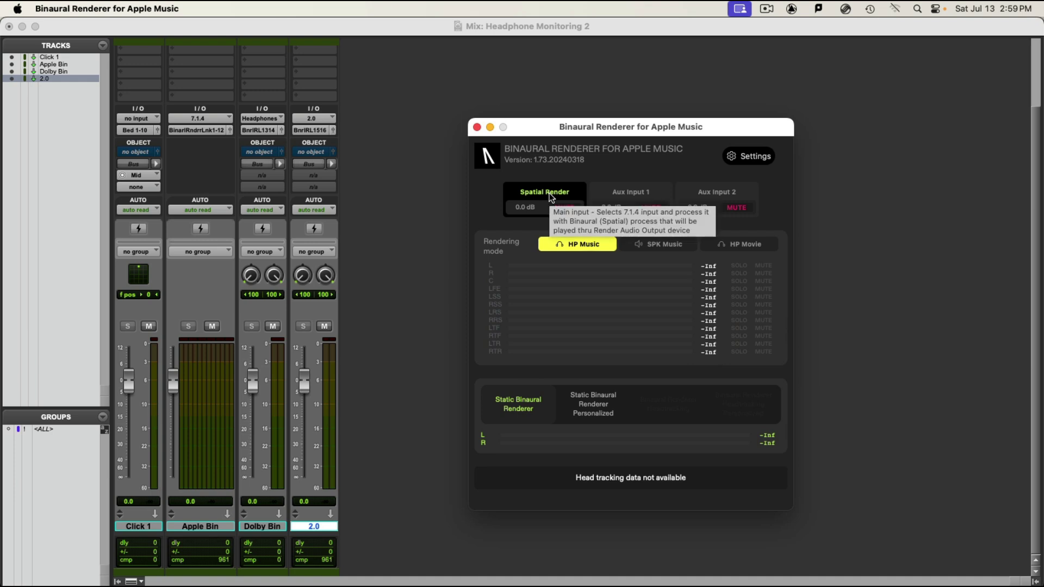
Audition the input selection by switching to Aux Input 1 and Aux Input 2, ending on Spatial Render
left_click(625, 194)
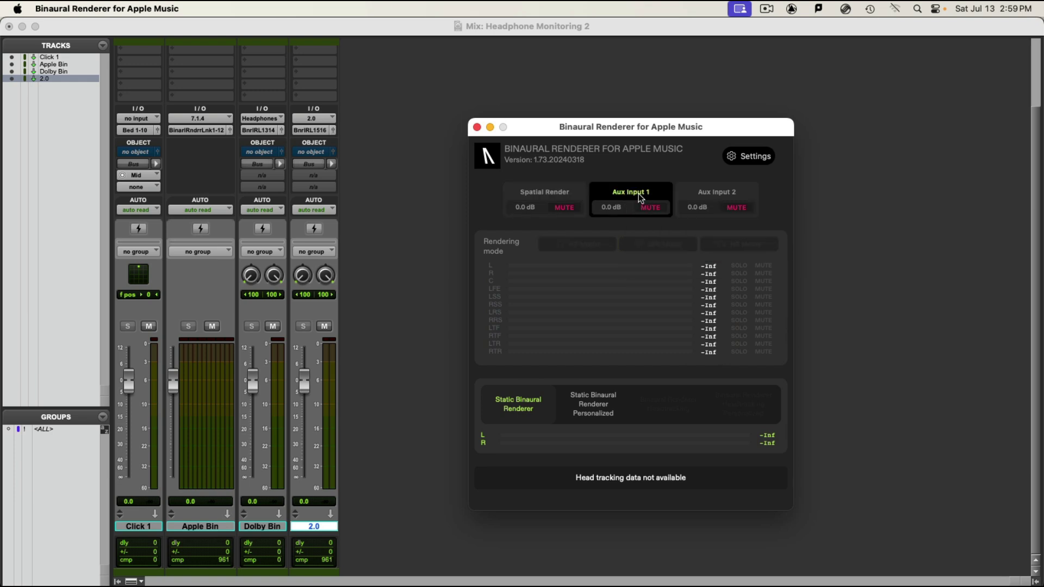
left_click(708, 200)
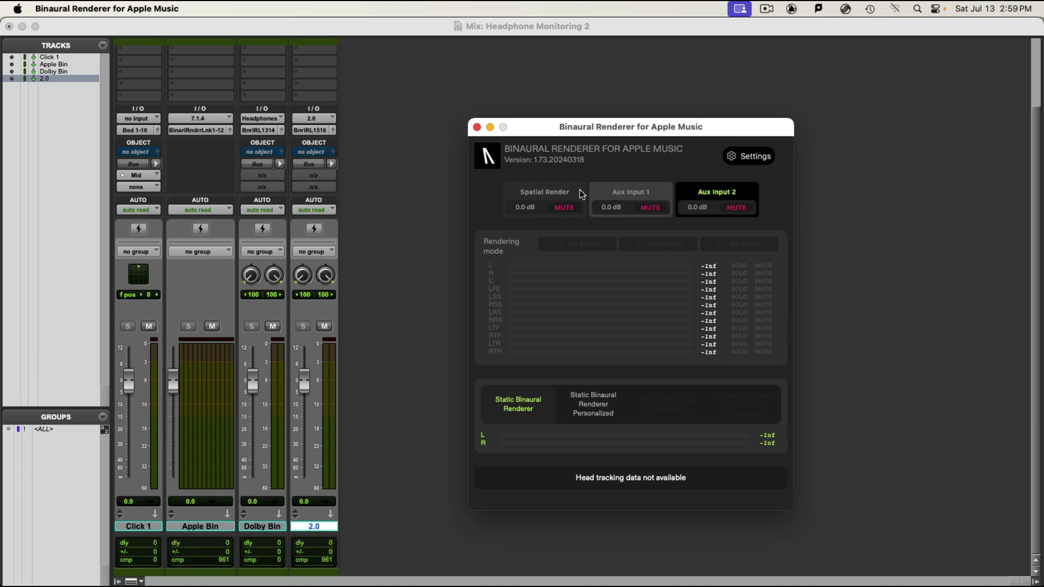
left_click(565, 191)
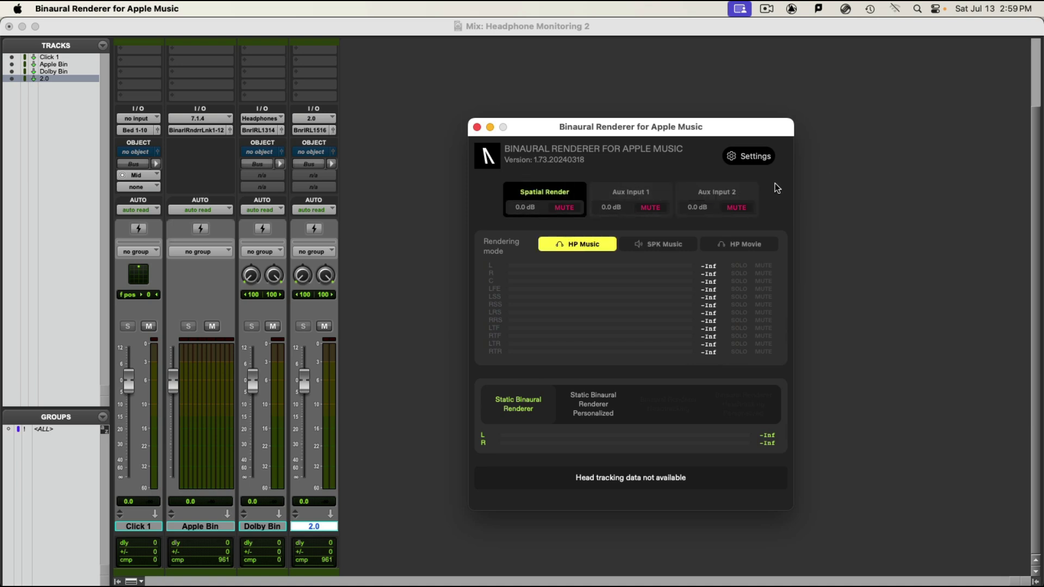
In the renderer settings, rename pass thru input 1 as Dolby Bin and pass thru input 2 as 2.0
left_click(749, 158)
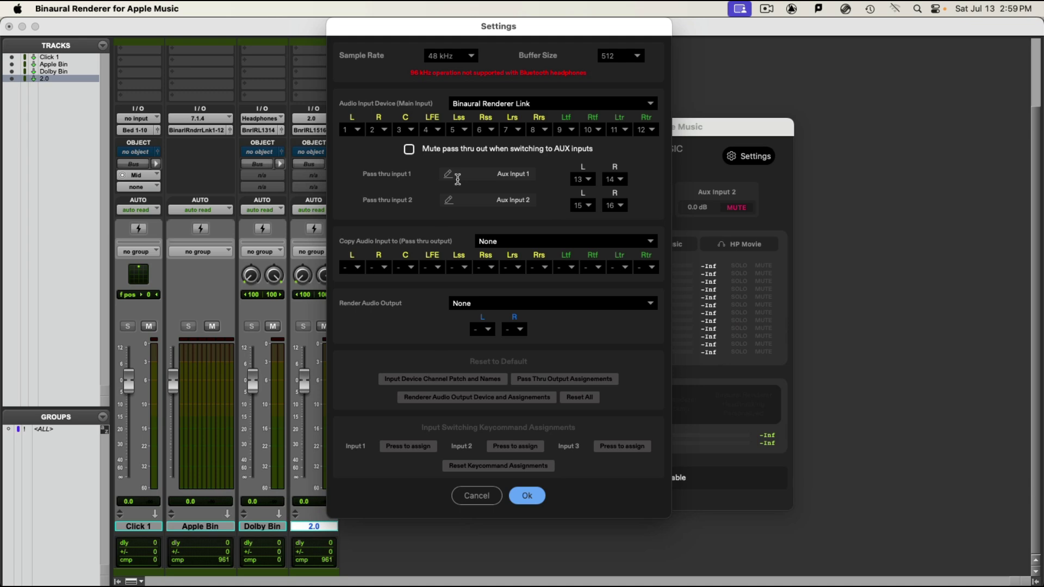
left_click(512, 175)
triple_click(519, 173)
type("Dolby Bin")
left_click(514, 200)
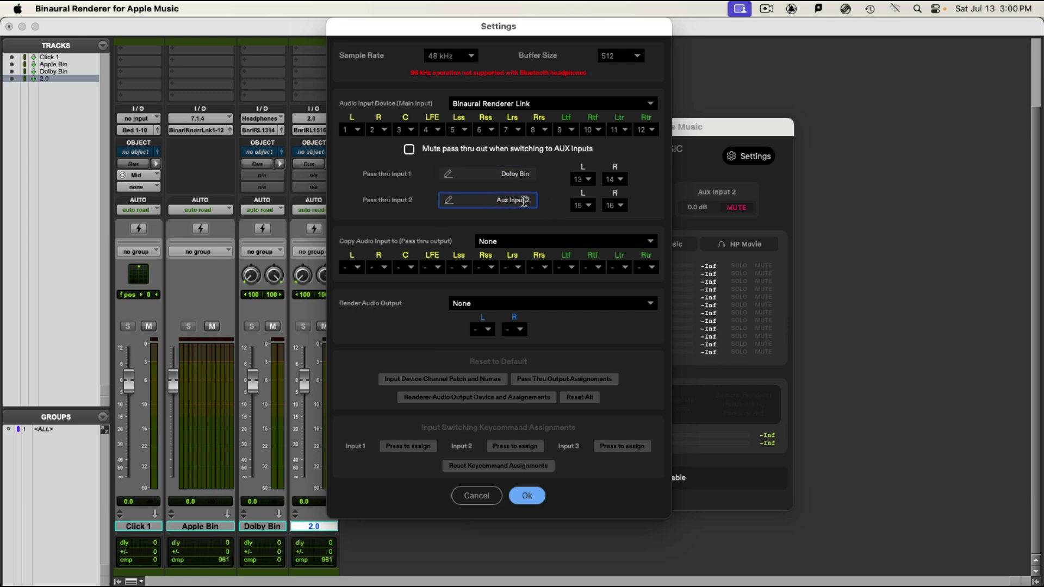
triple_click(525, 202)
type("2.0")
key("Return")
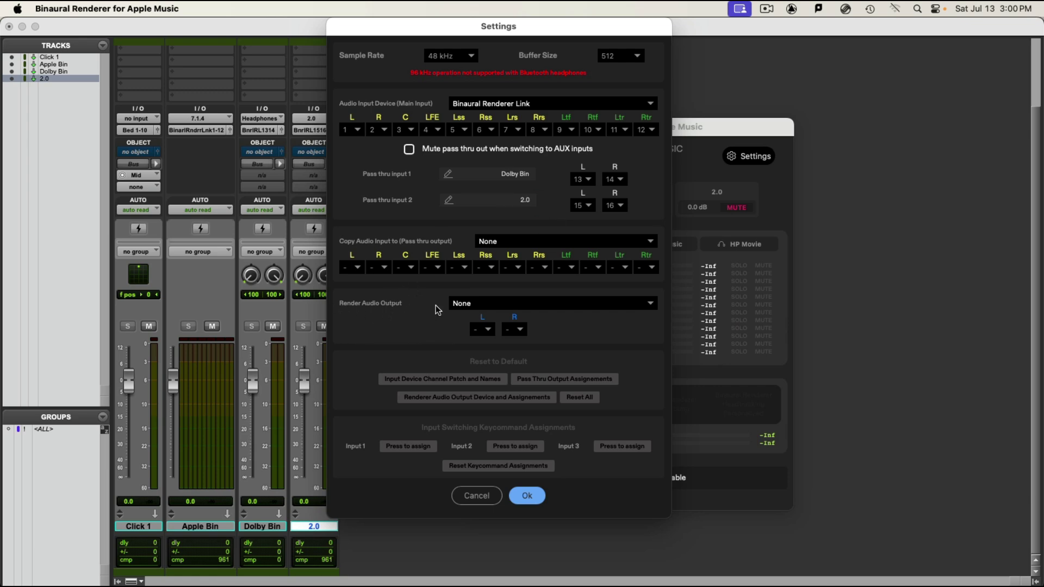
Review the available Render Audio Output devices without choosing one, and apply the renderer settings
left_click(465, 309)
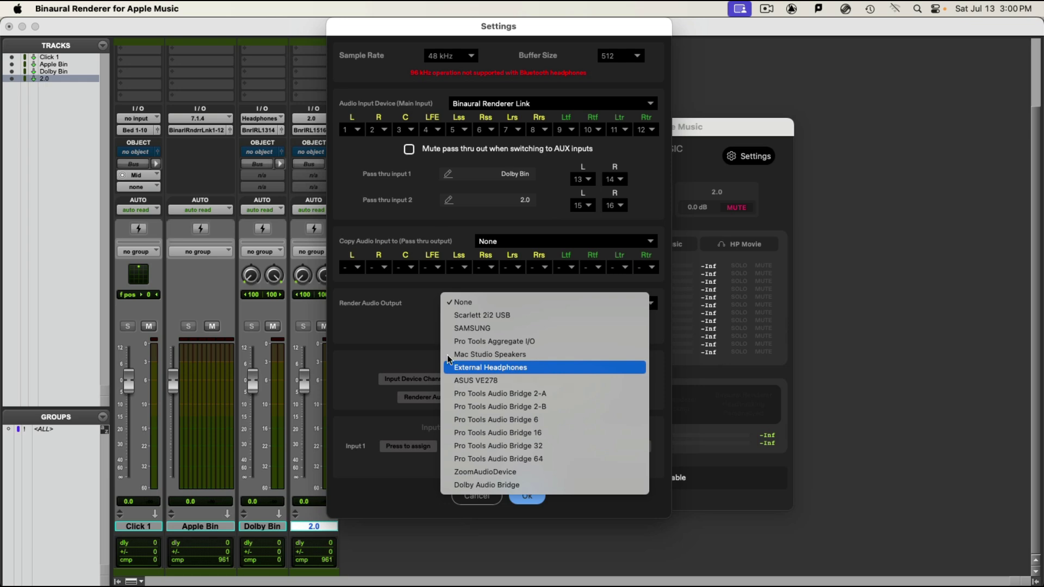
left_click(391, 344)
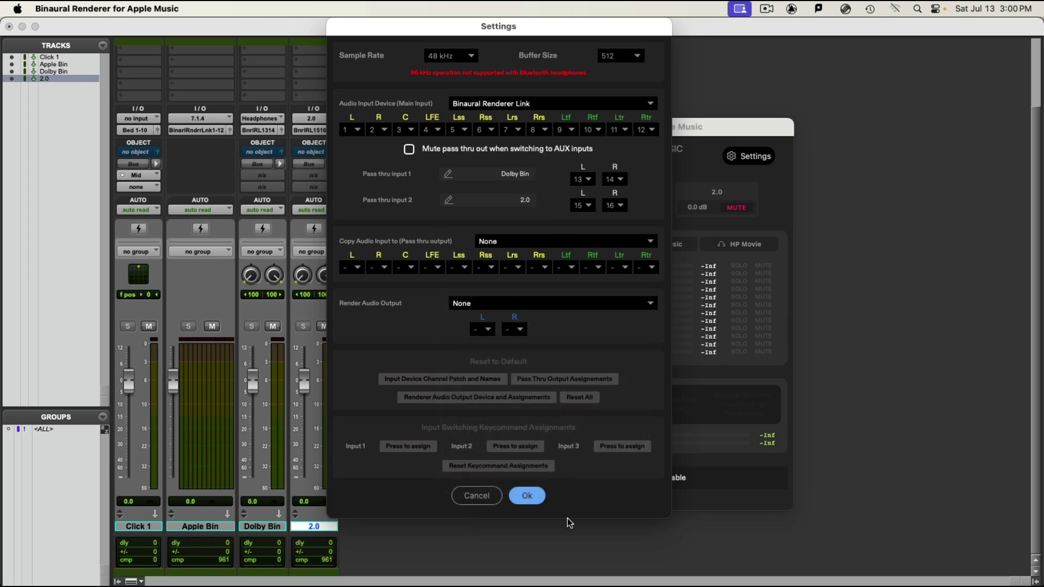
left_click(527, 496)
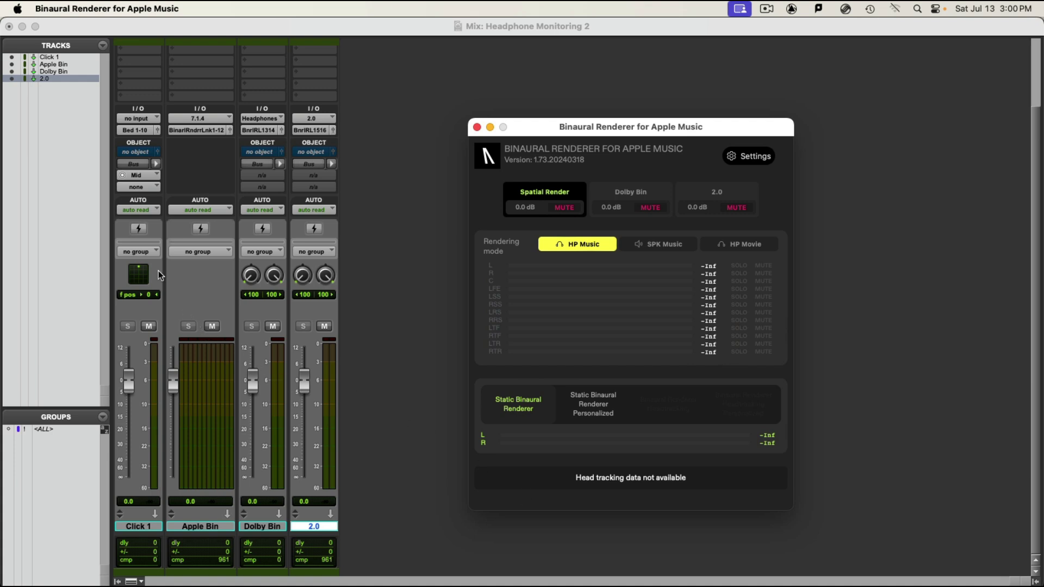
Switch to System Settings, search for "Blue" and show the Bluetooth settings
left_click(16, 10)
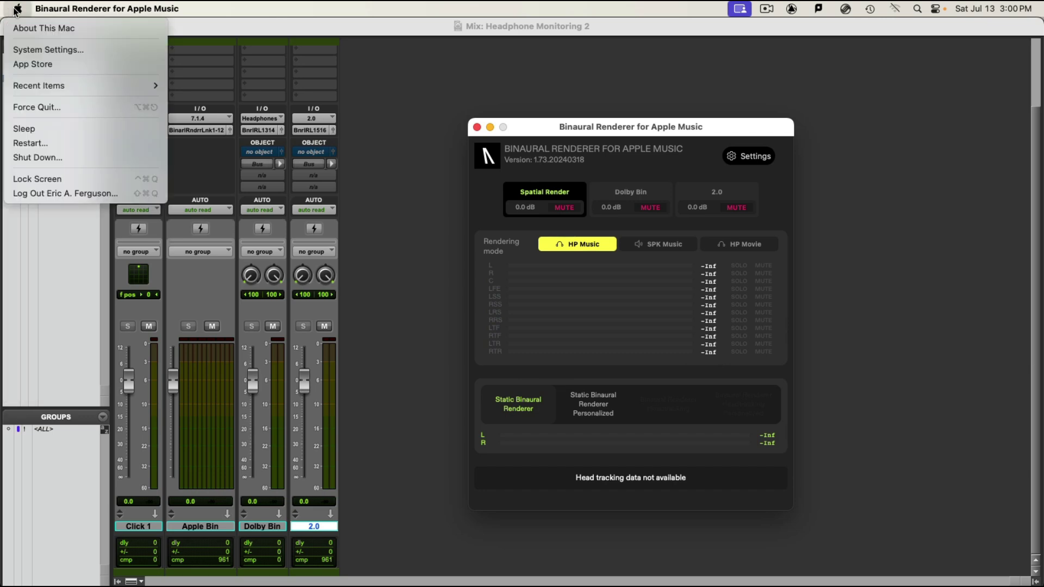
left_click(25, 46)
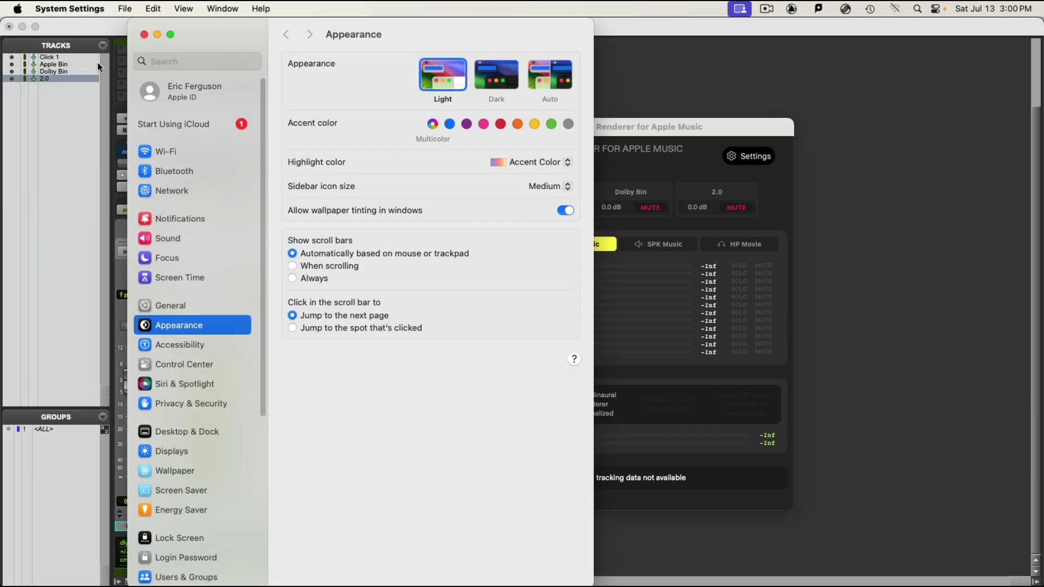
left_click(168, 58)
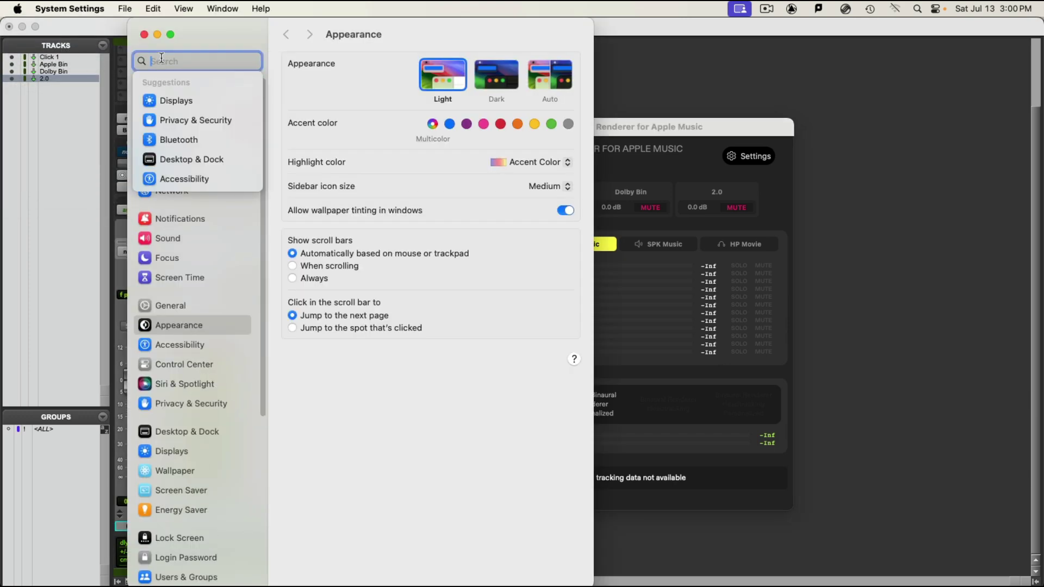
type("Blue")
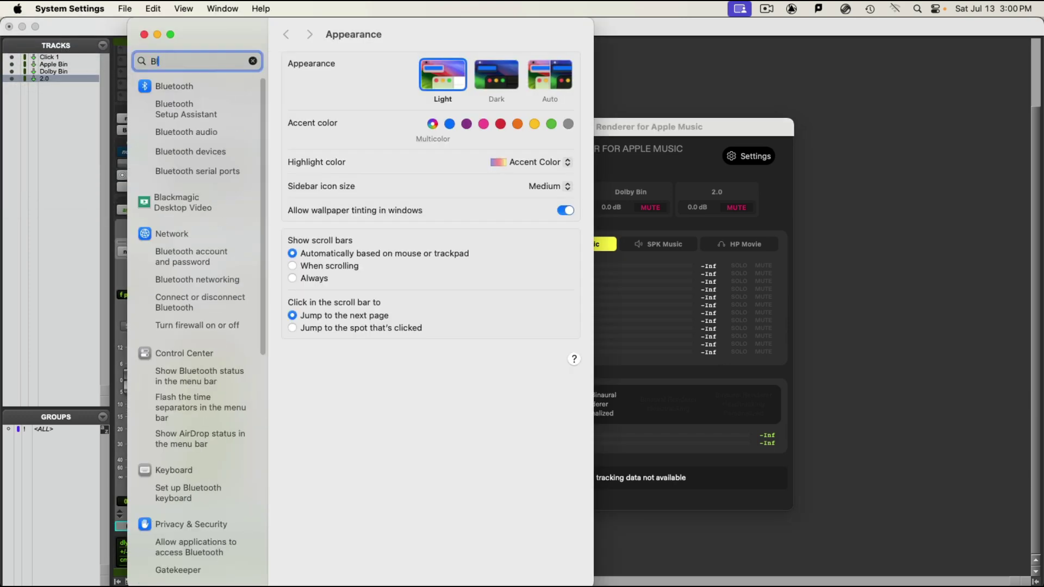
left_click(169, 87)
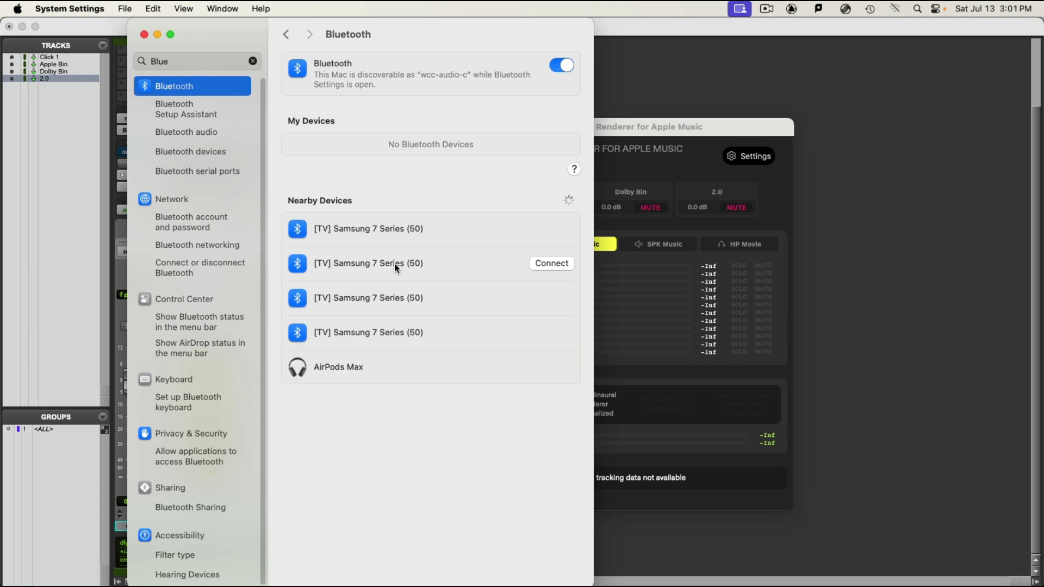
Connect the nearby AirPods Max over Bluetooth and decline enabling Siri for the headphones
mouse_move(338, 367)
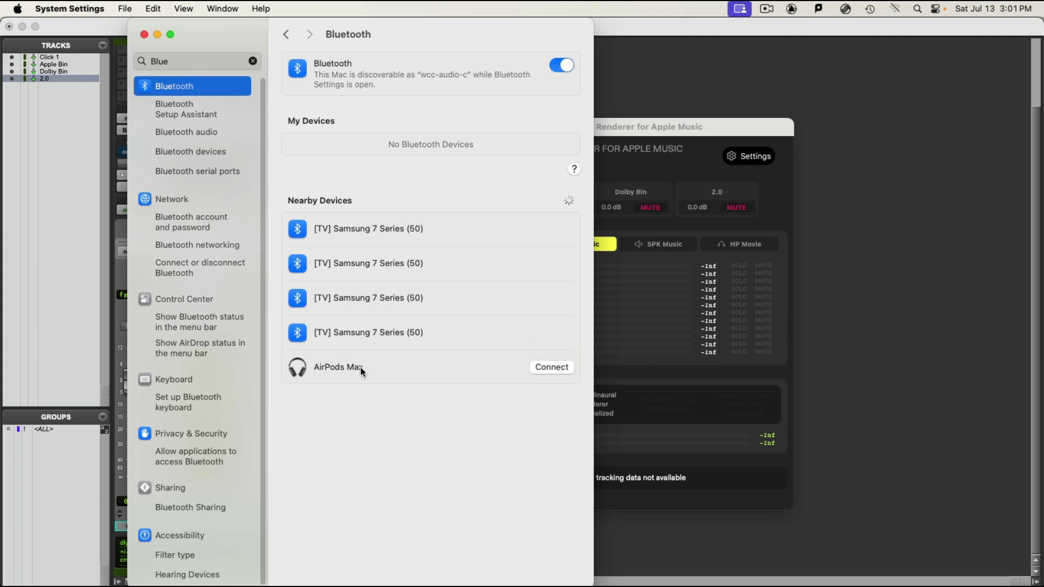
left_click(543, 369)
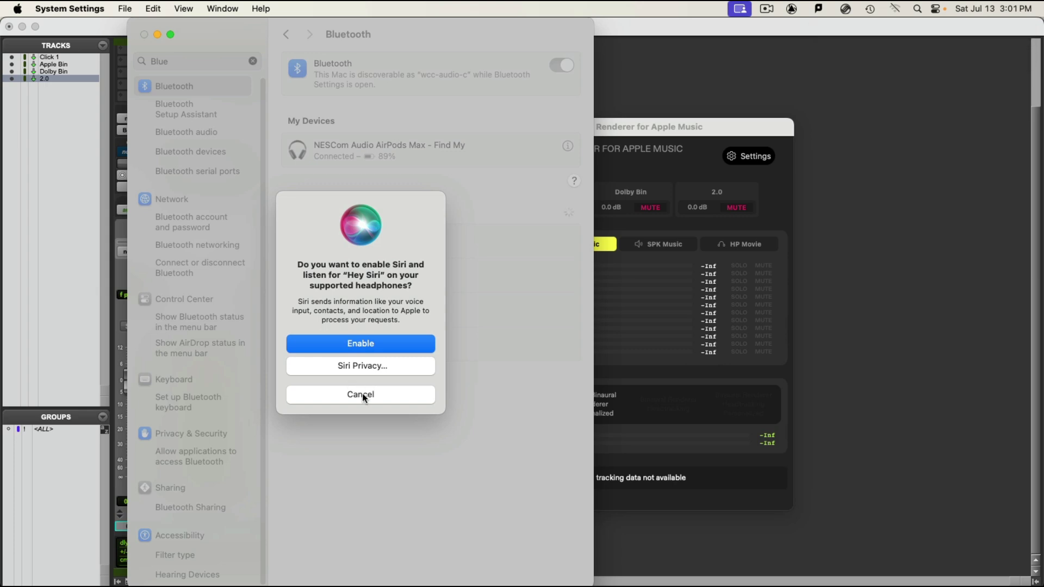
left_click(362, 394)
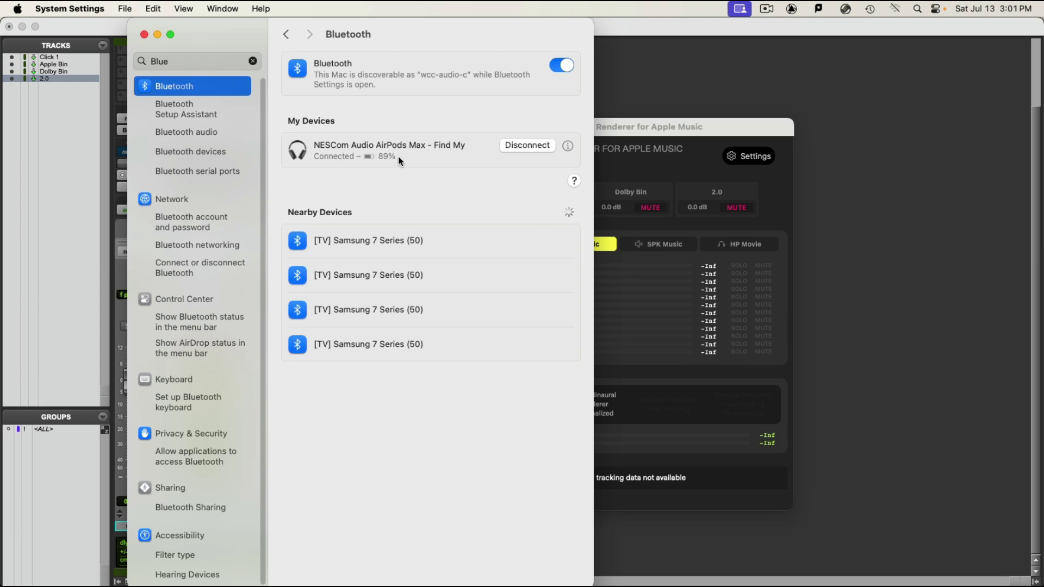
In the Binaural Renderer settings, set Render Audio Output to NESCom Audio AirPods Max - Find My and apply
left_click(645, 164)
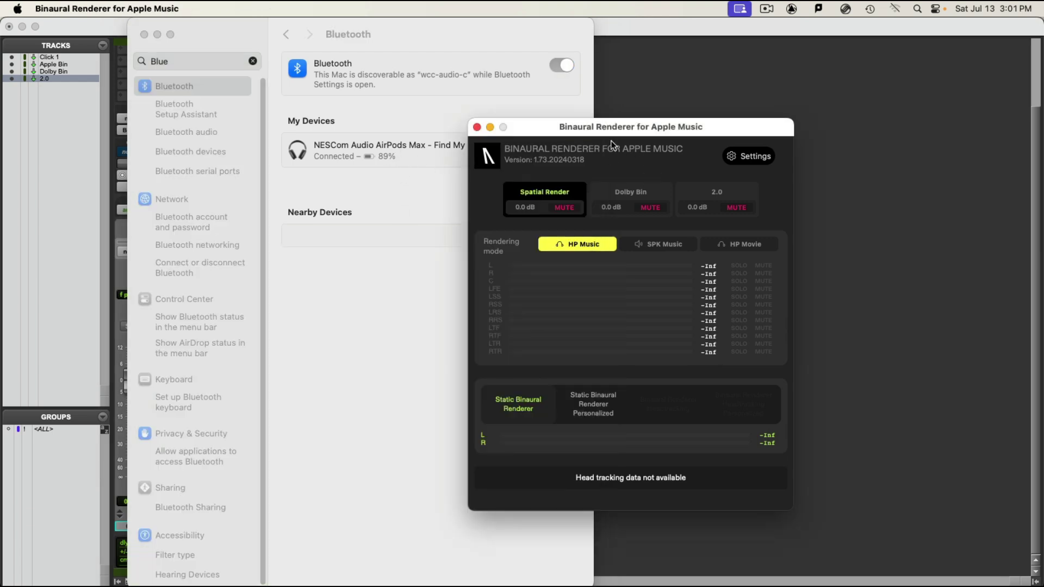
left_click(764, 162)
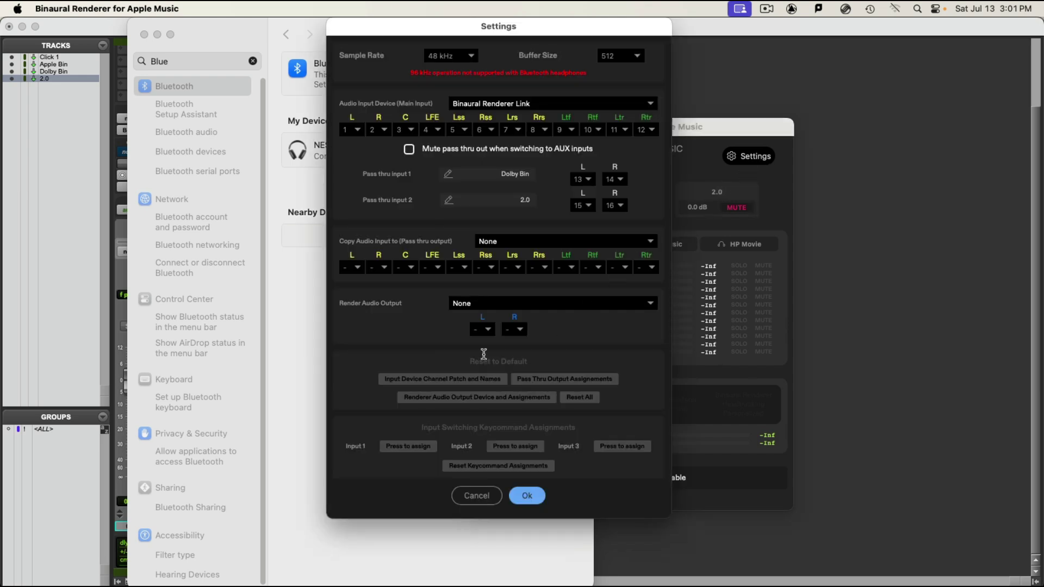
left_click(460, 305)
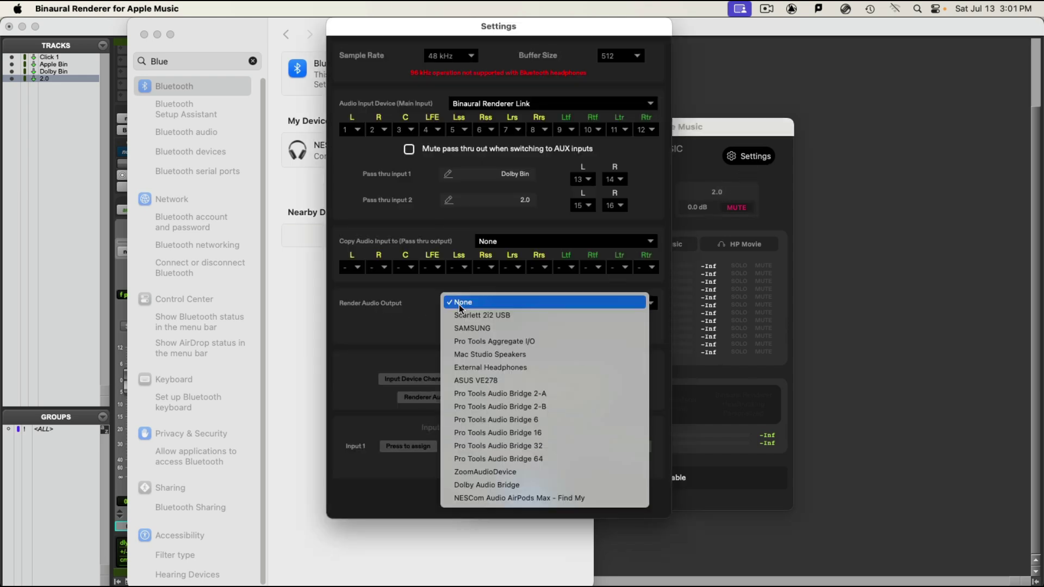
left_click(491, 498)
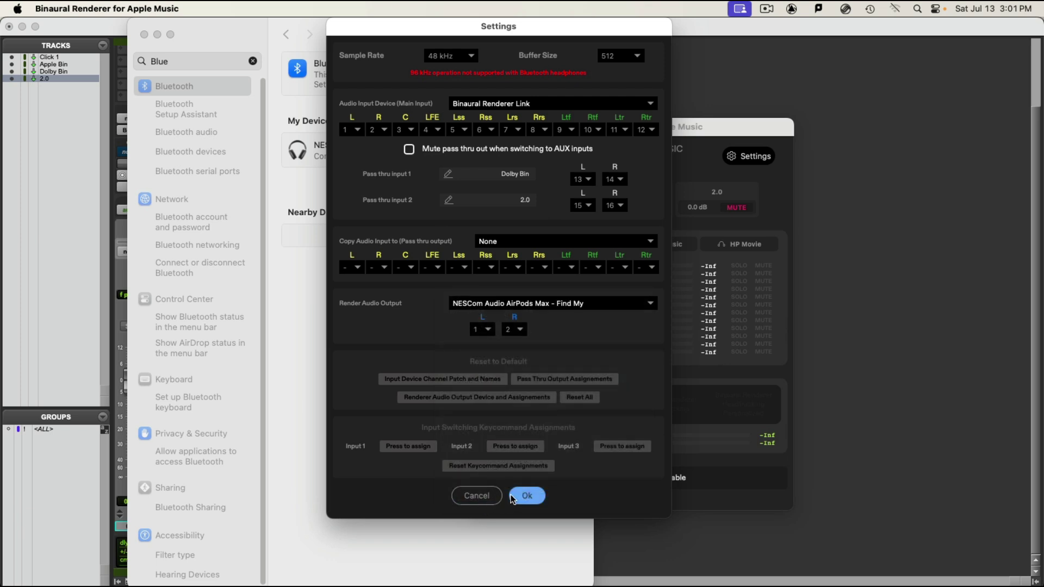
left_click(525, 497)
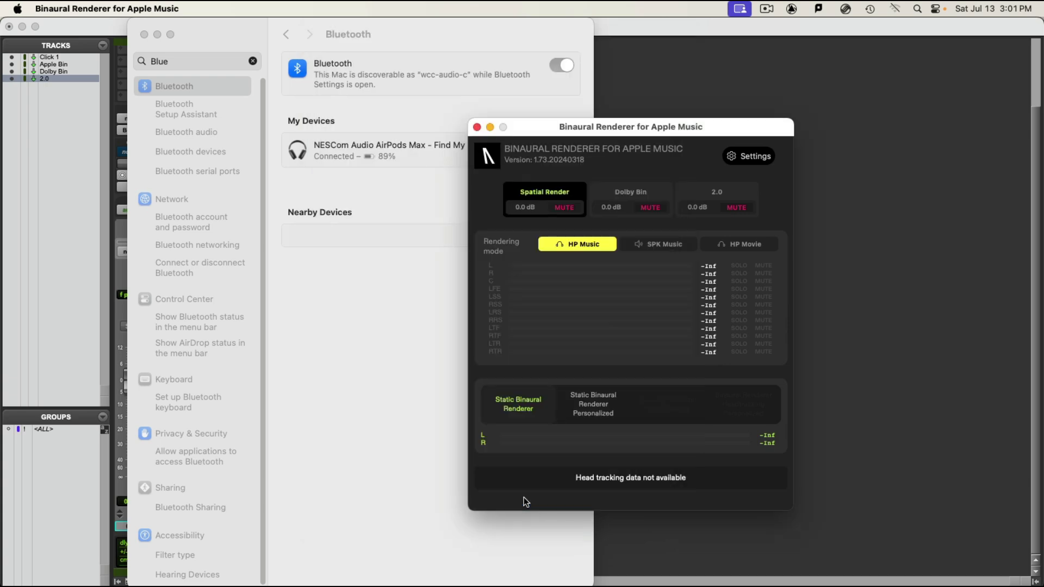
Switch to Pro Tools and narrow the Mix window so it sits beside the Binaural Renderer for Apple Music window
left_click(670, 89)
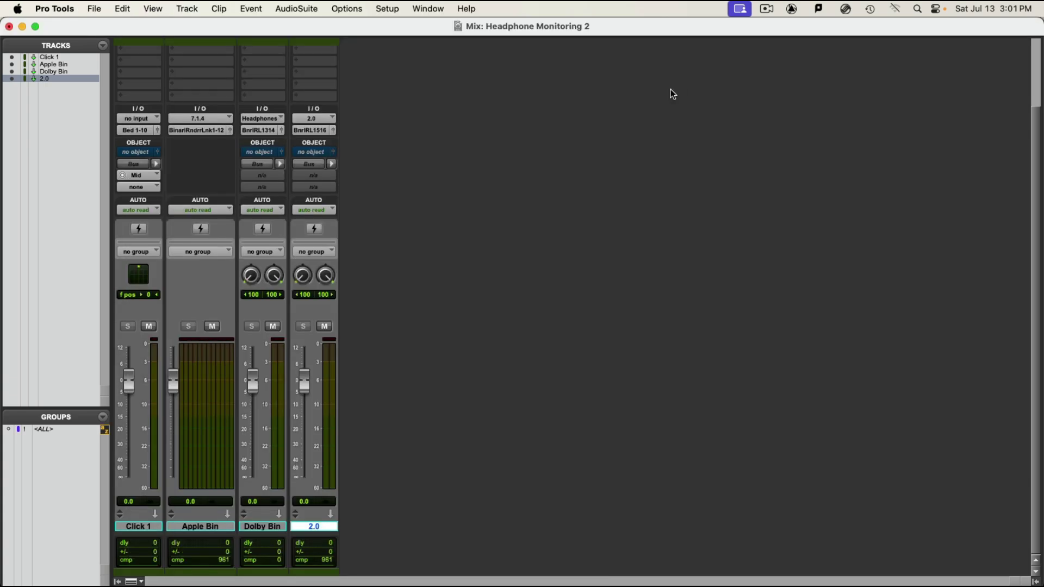
key("super+Tab")
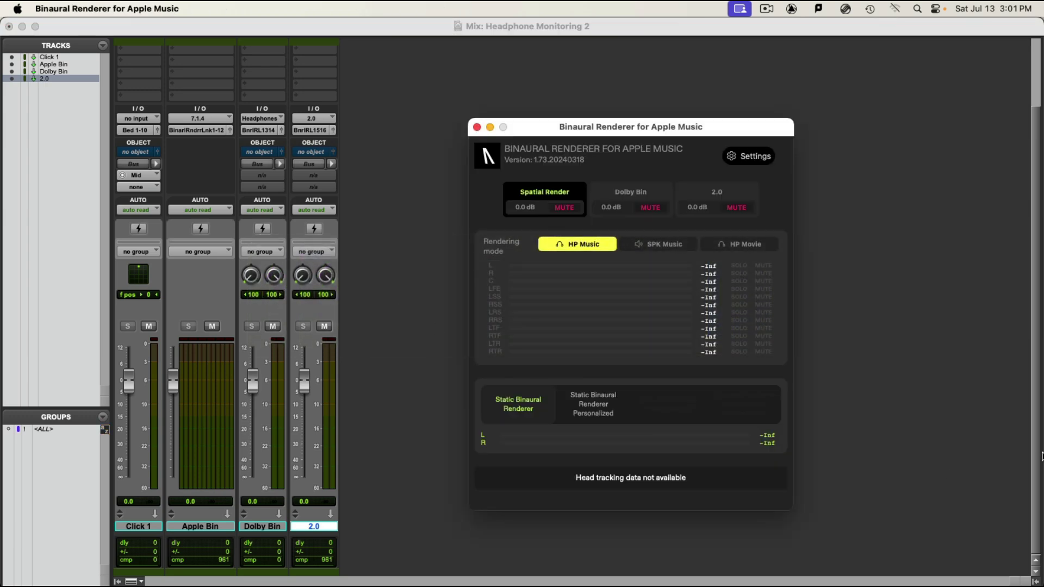
left_click_drag(1041, 455, 408, 501)
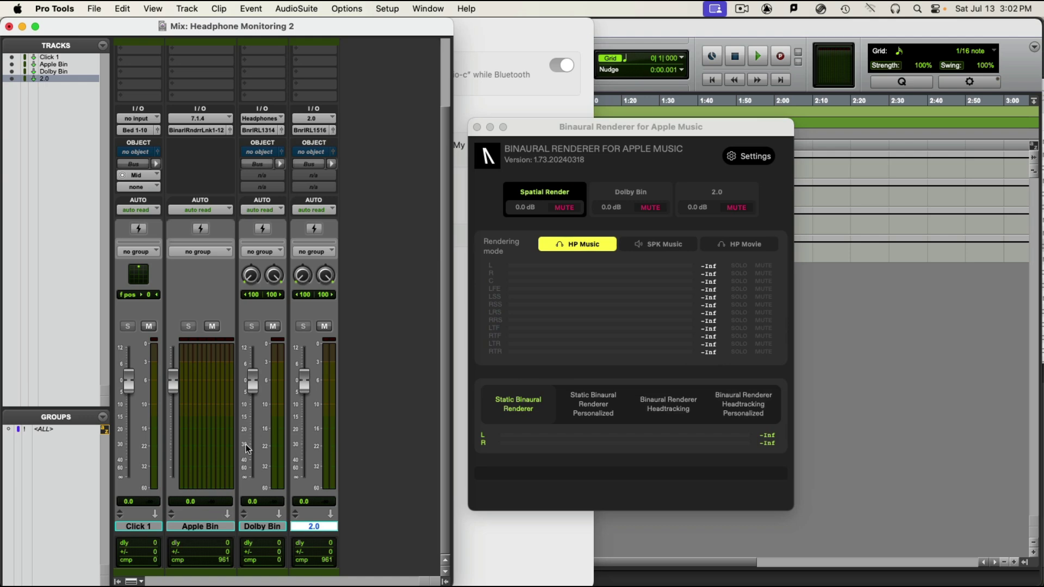
Start playback and audition the Spatial Render while panning Click 1 around the surround field, ending about 24 left in front position
key("space")
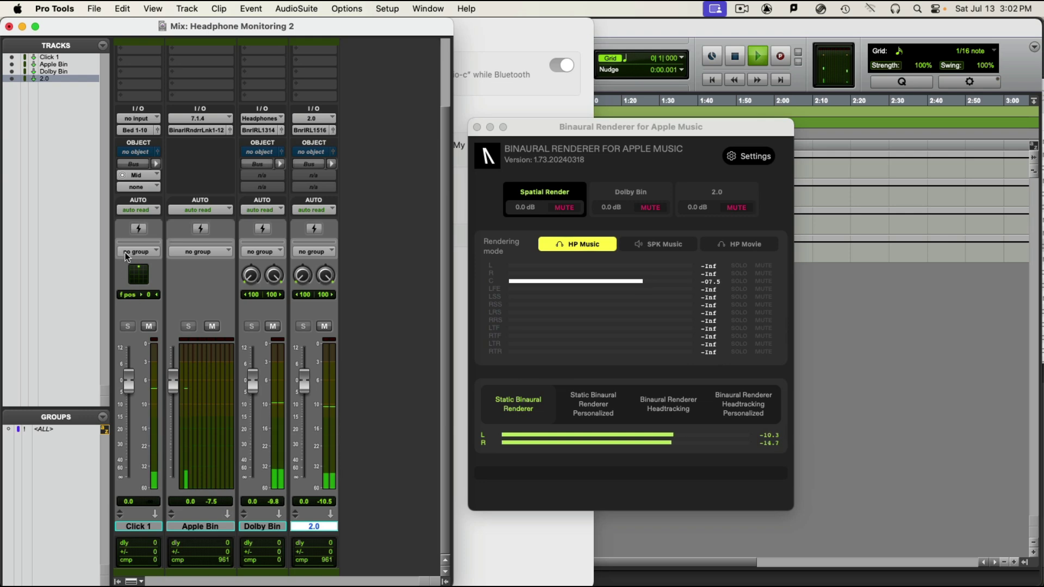
left_click_drag(138, 274, 133, 284)
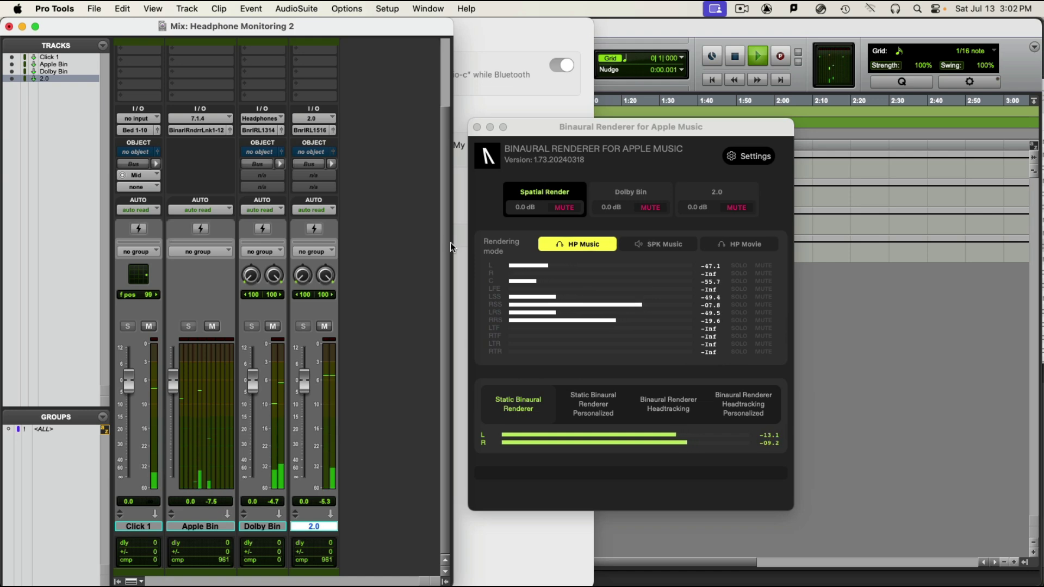
left_click_drag(138, 274, 138, 283)
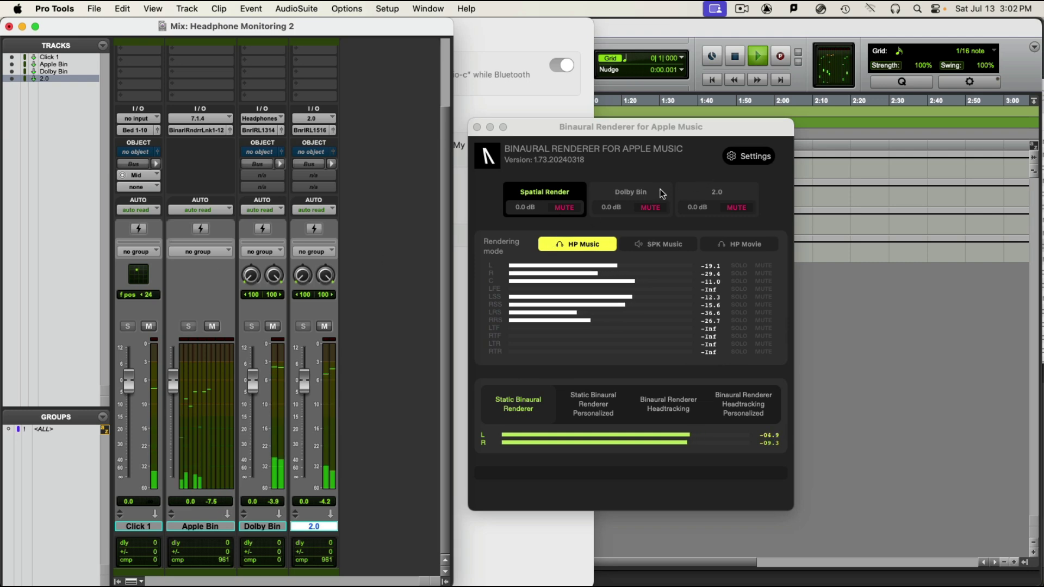
Switch the renderer's monitoring source to Dolby Bin and pan Click 1 far to the left while listening
left_click(650, 194)
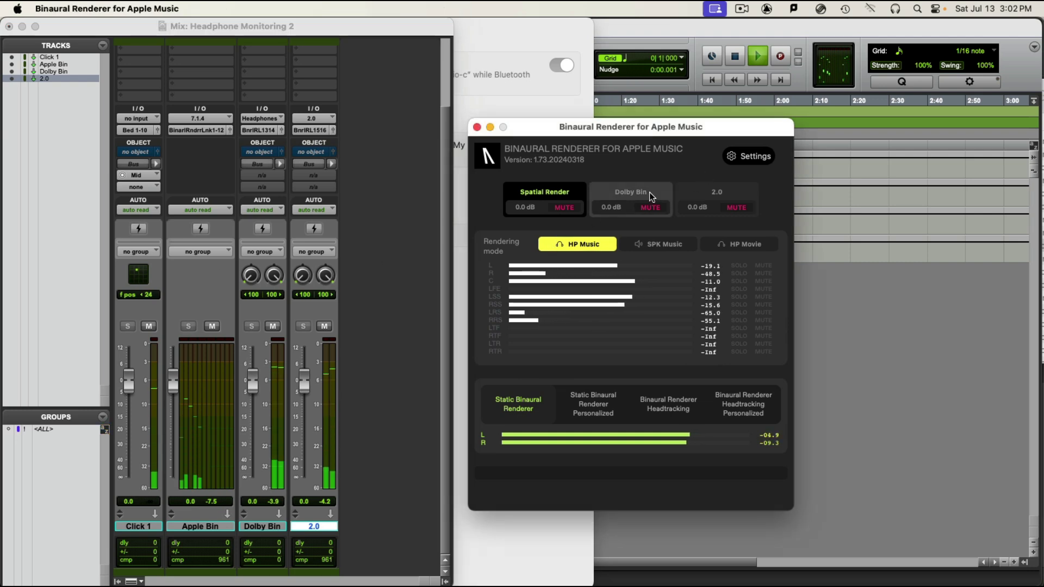
left_click(649, 192)
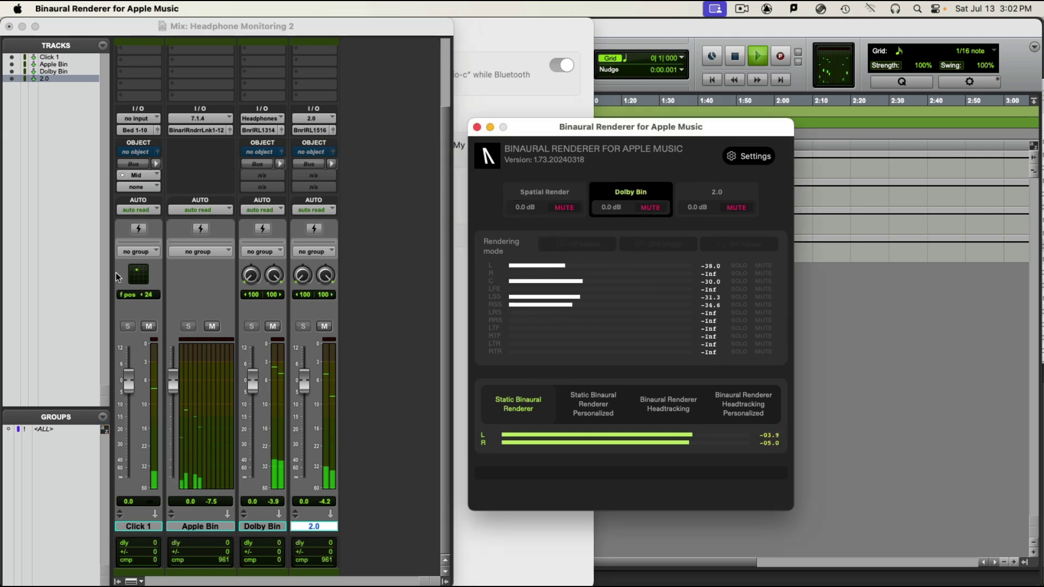
mouse_move(138, 274)
left_mouse_down()
mouse_move(138, 287)
mouse_move(137, 261)
left_mouse_up()
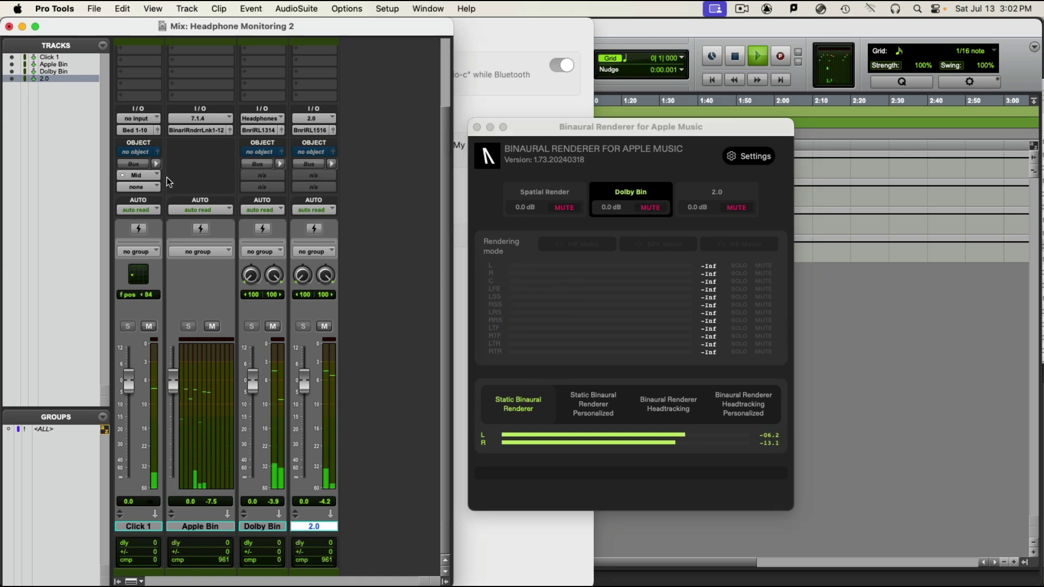
Set Click 1's binaural render mode to Near and pan the track to about 46 right in front position
left_click(140, 175)
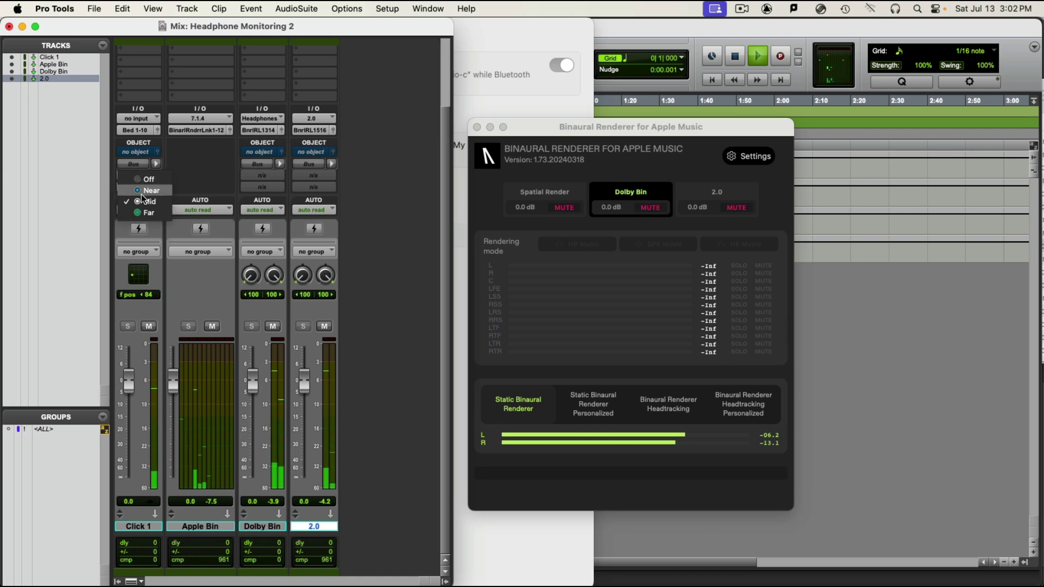
left_click(141, 193)
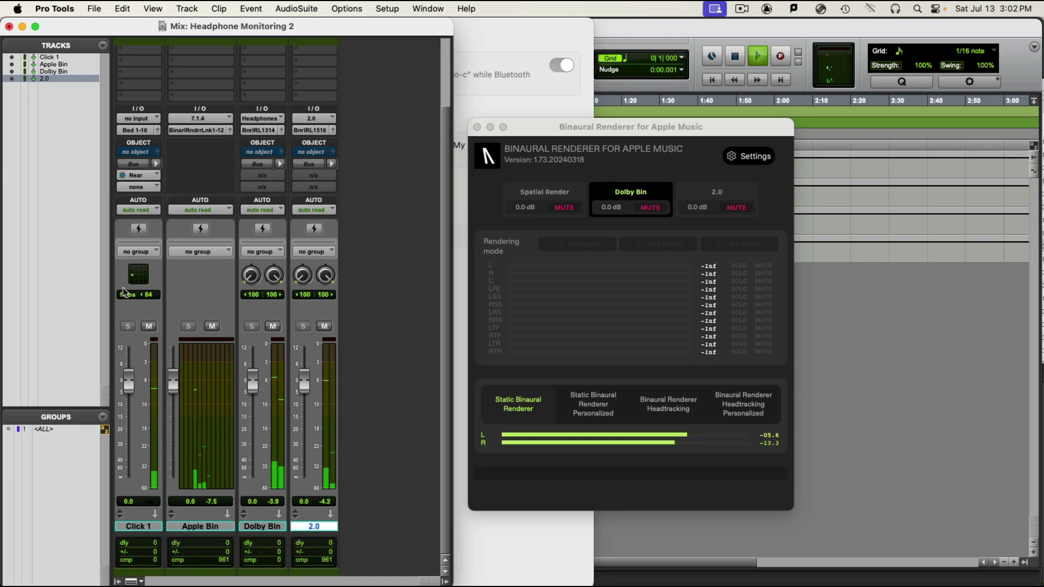
left_click_drag(131, 280, 138, 288)
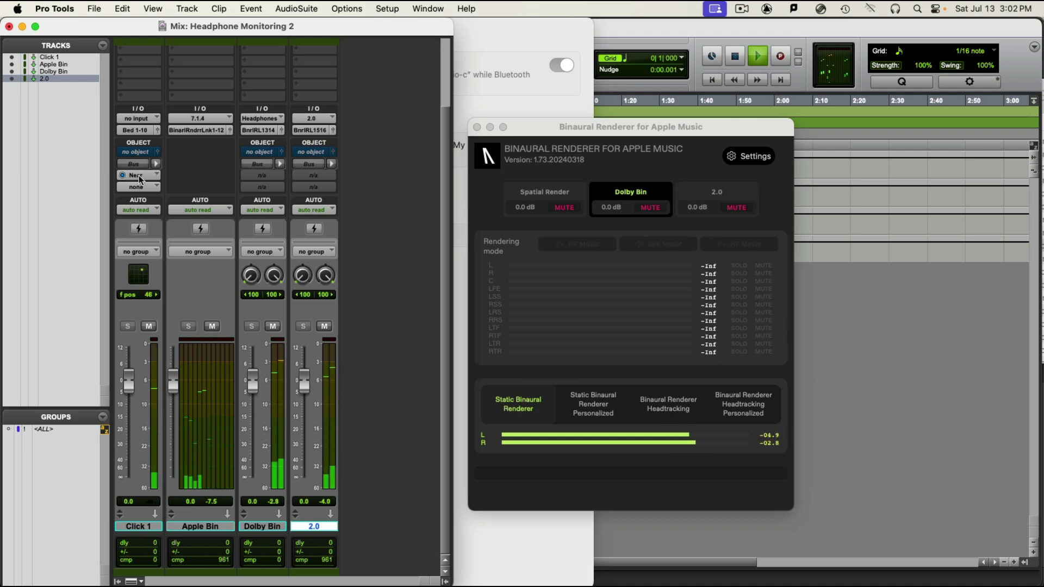
Switch the renderer's monitoring source to 2.0 to audition the stereo re-render, and stop playback
left_click(734, 196)
left_click(724, 198)
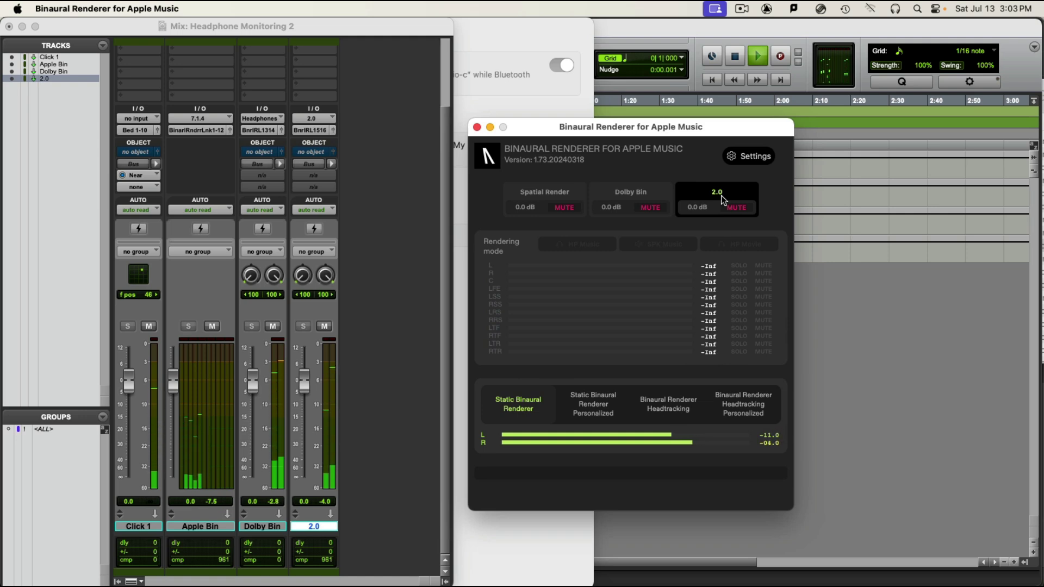
key("space")
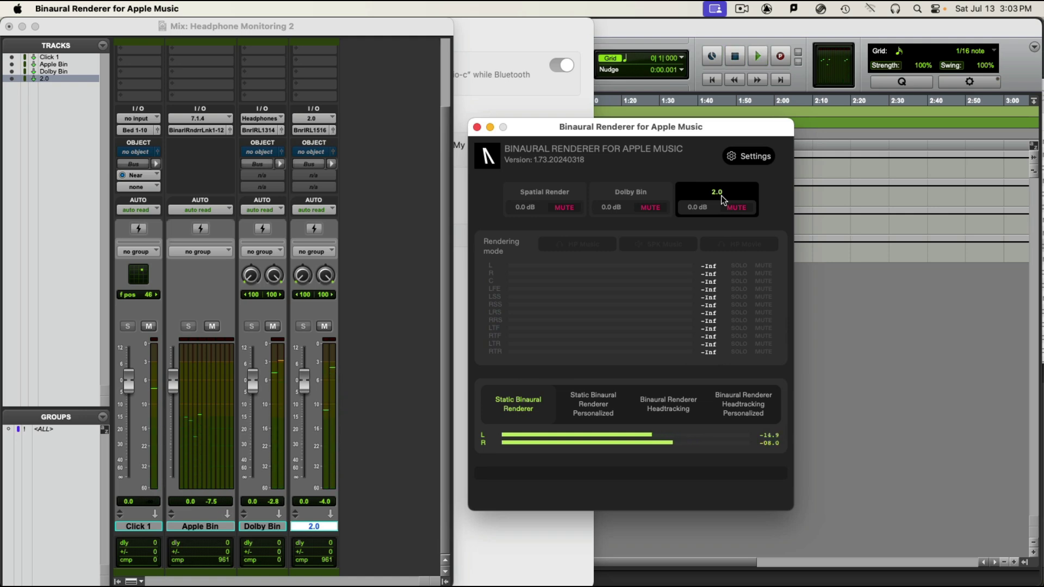